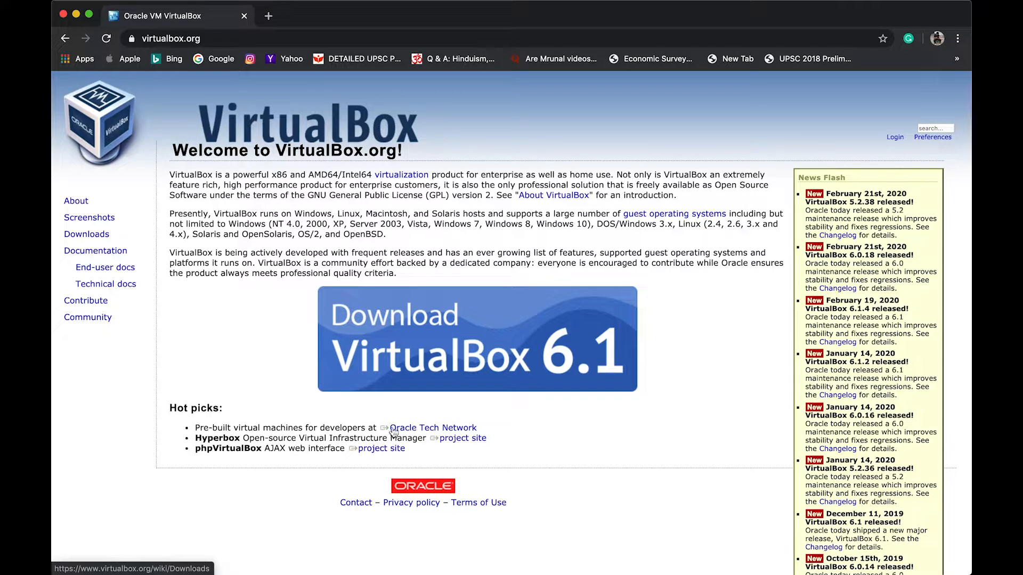
From the VirtualBox downloads page, download the 6.1.4 installer for OS X hosts
{"action": "left_click", "coordinate": [427, 351]}
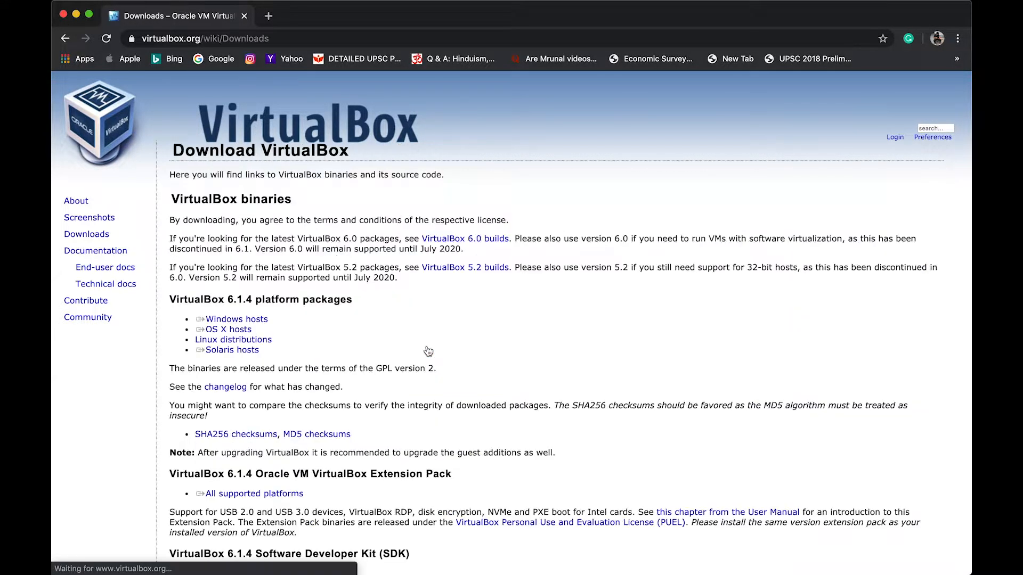
{"action": "left_click", "coordinate": [248, 319]}
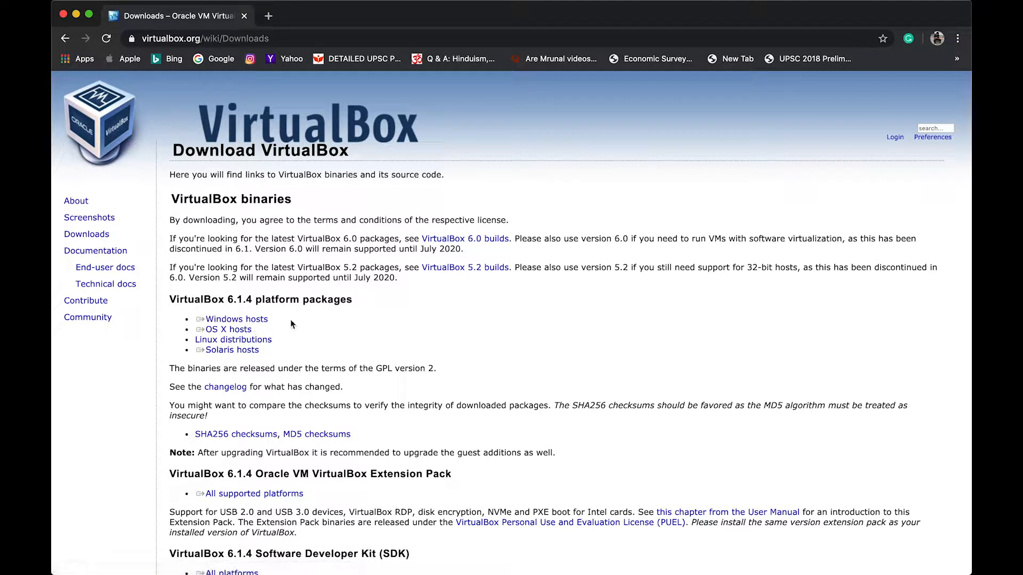
{"action": "scroll", "coordinate": [266, 382], "scroll_direction": "down", "scroll_amount": 5}
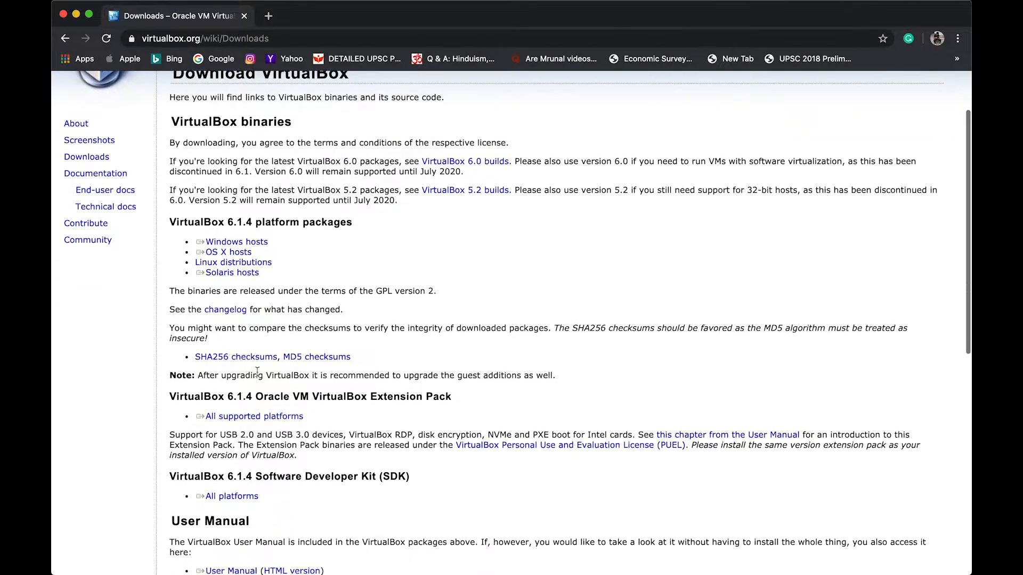
{"action": "scroll", "coordinate": [257, 372], "scroll_direction": "down", "scroll_amount": 5}
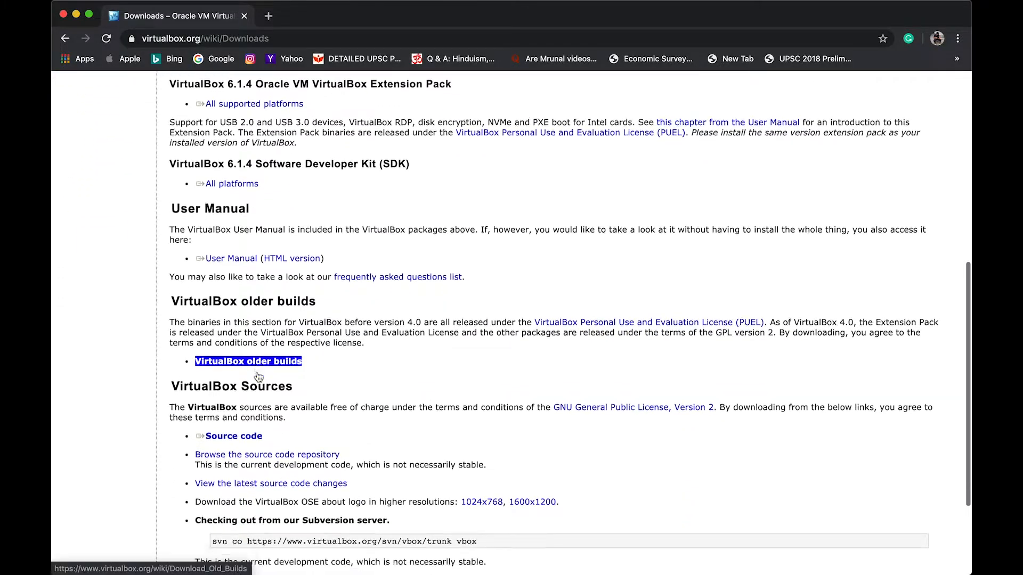
{"action": "scroll", "coordinate": [258, 377], "scroll_direction": "up", "scroll_amount": 3}
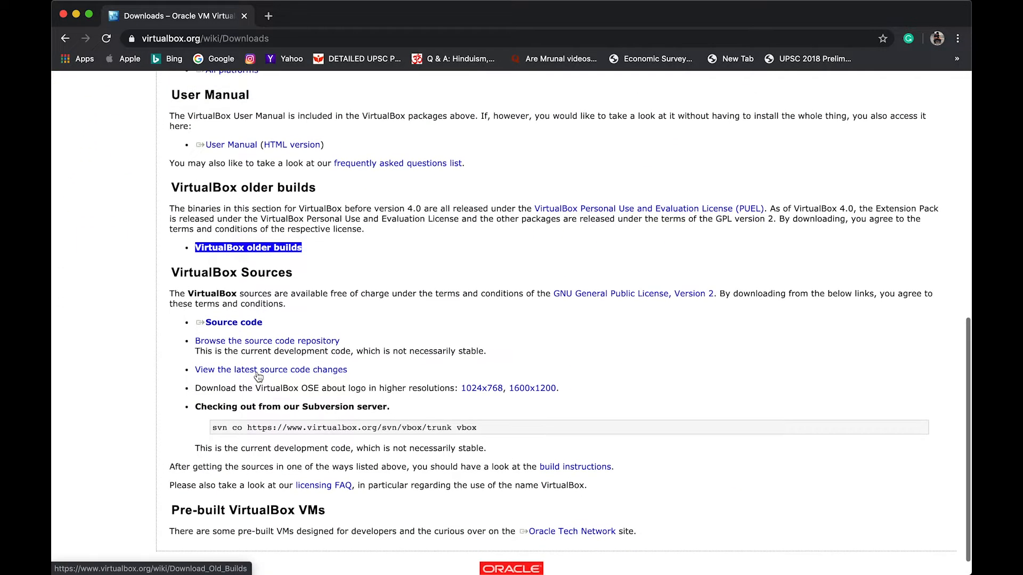
{"action": "scroll", "coordinate": [259, 376], "scroll_direction": "up", "scroll_amount": 7}
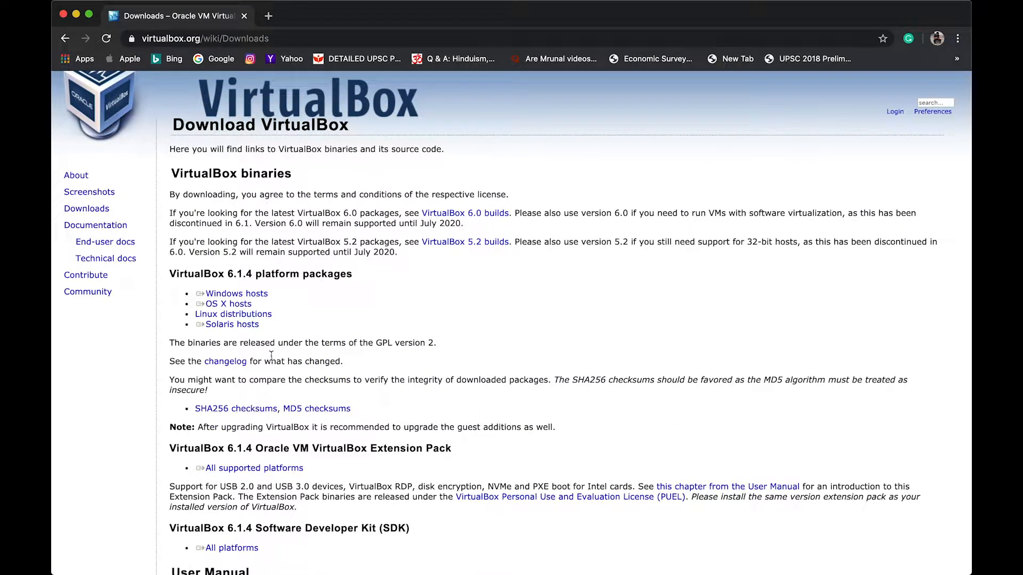
{"action": "left_click", "coordinate": [240, 304]}
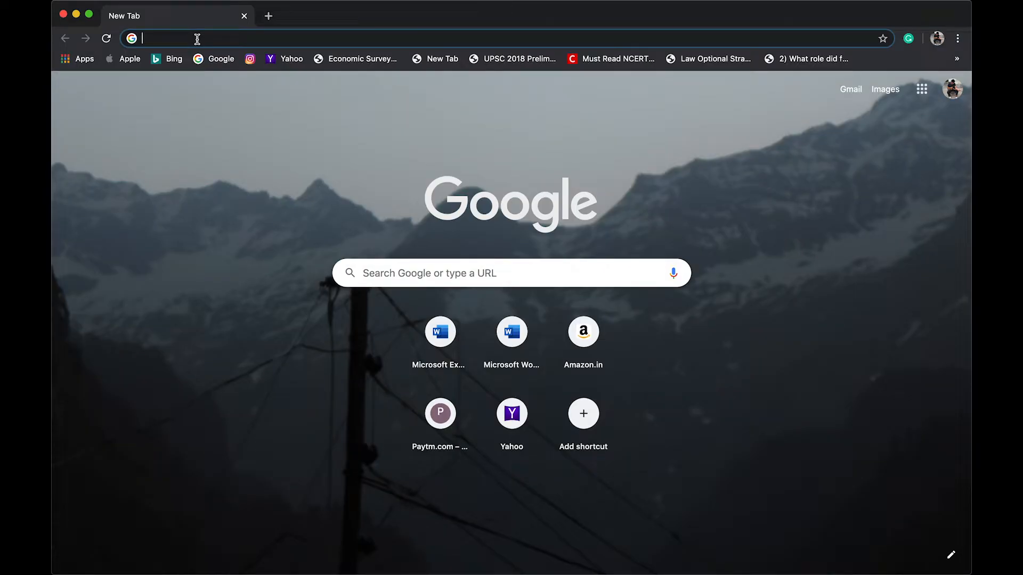
Google 'ubuntu', open ubuntu.com and show its Download menu
{"action": "type", "text": "ubuntu"}
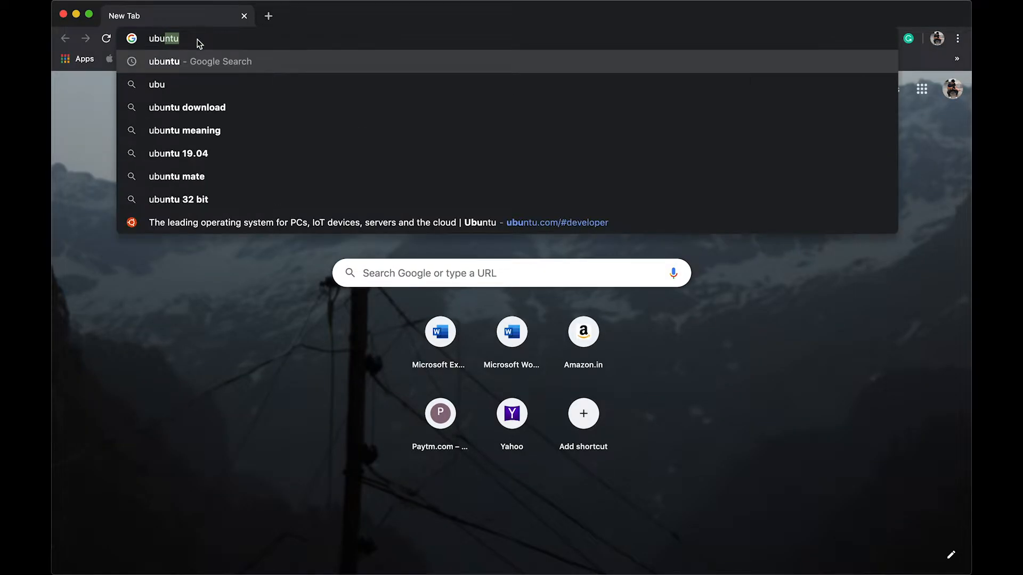
{"action": "left_click", "coordinate": [183, 62]}
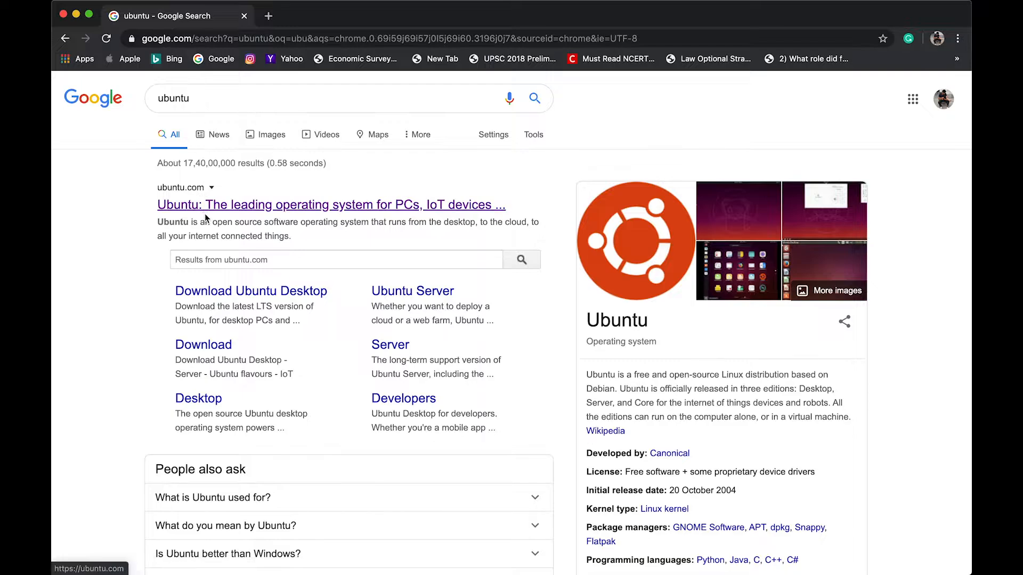
{"action": "left_click", "coordinate": [210, 209]}
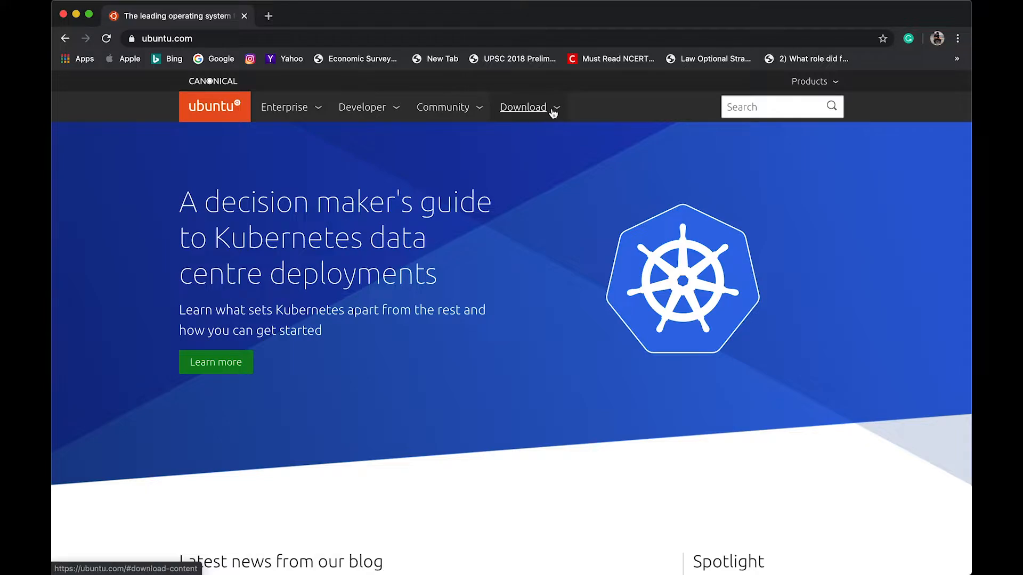
{"action": "left_click", "coordinate": [551, 111]}
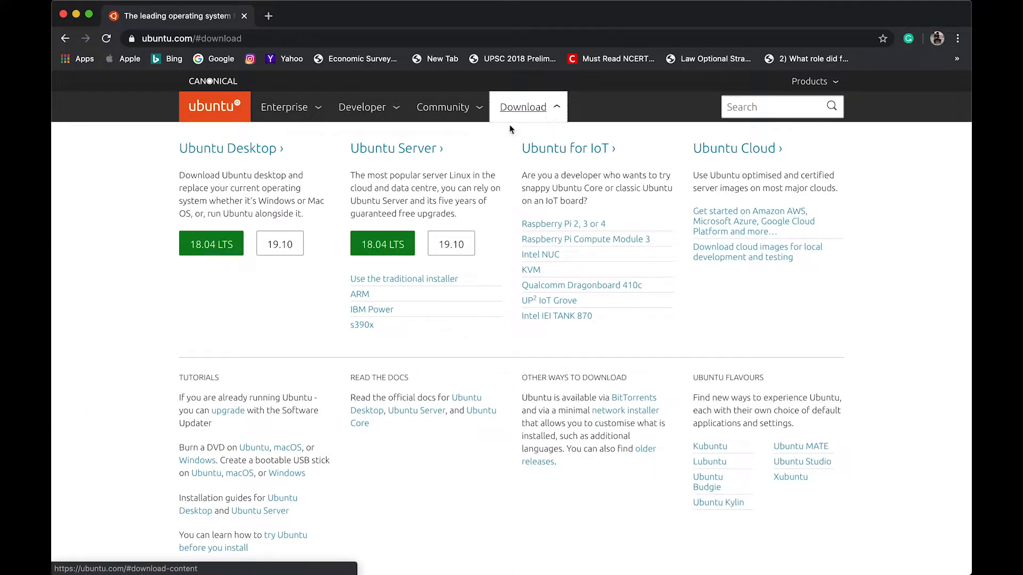
Open the Ubuntu Desktop page and download the Ubuntu 19.10 amd64 image
{"action": "left_click", "coordinate": [239, 149]}
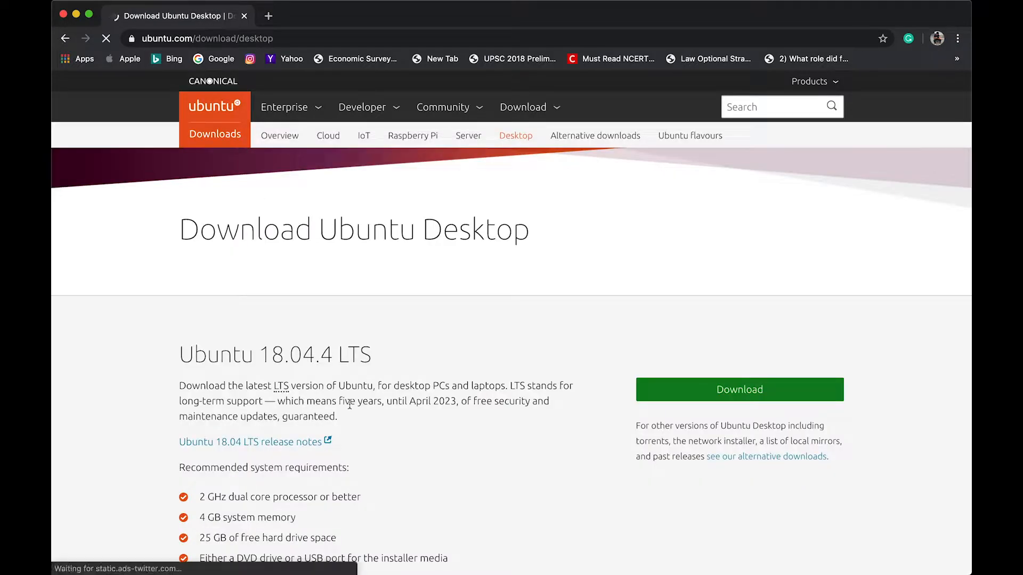
{"action": "scroll", "coordinate": [439, 402], "scroll_direction": "down", "scroll_amount": 2}
{"action": "scroll", "coordinate": [438, 403], "scroll_direction": "down", "scroll_amount": 3}
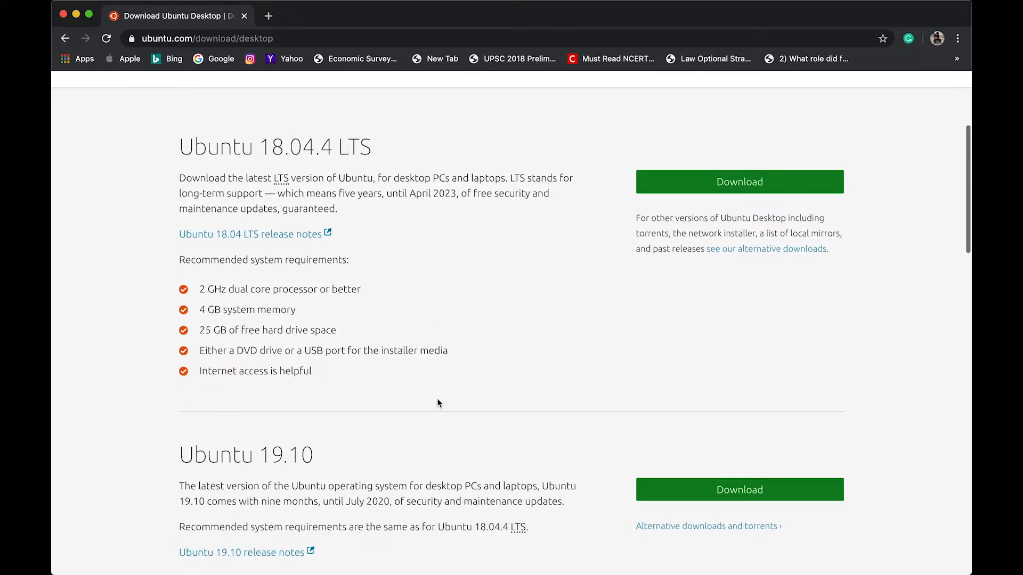
{"action": "scroll", "coordinate": [437, 403], "scroll_direction": "down", "scroll_amount": 1}
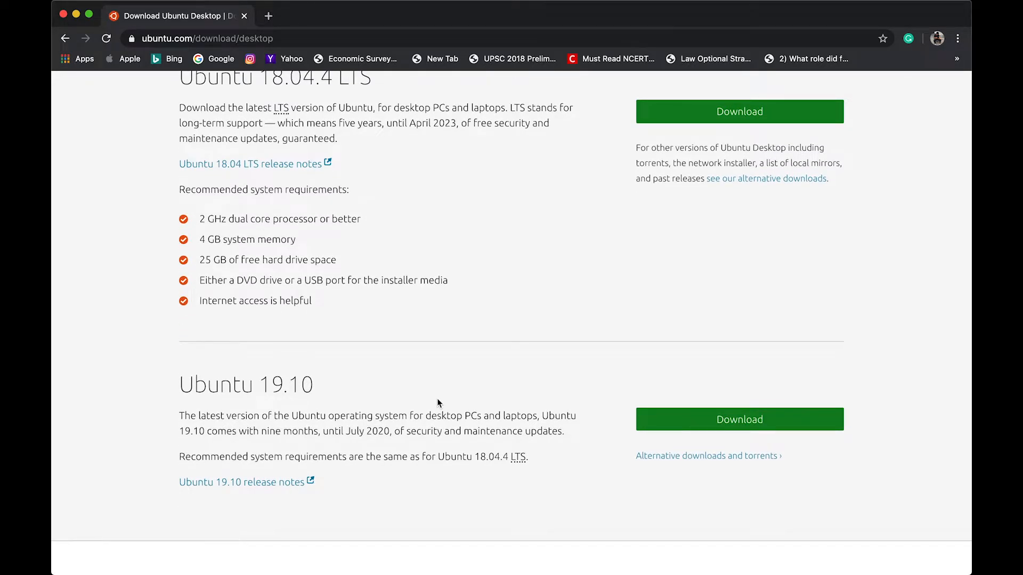
{"action": "scroll", "coordinate": [437, 403], "scroll_direction": "down", "scroll_amount": 1}
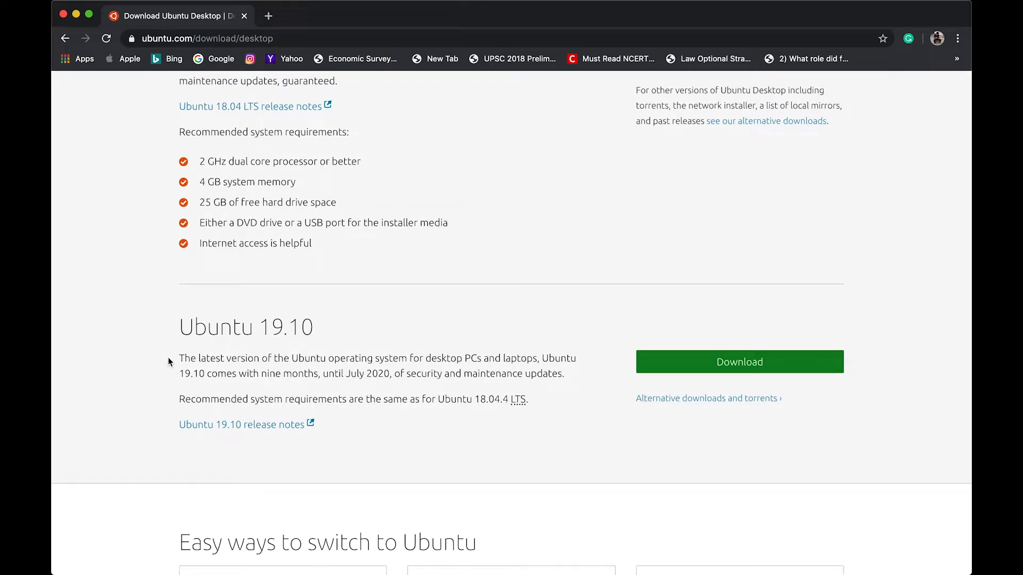
{"action": "mouse_move", "coordinate": [168, 357]}
{"action": "left_mouse_down"}
{"action": "mouse_move", "coordinate": [346, 440]}
{"action": "mouse_move", "coordinate": [175, 350]}
{"action": "left_mouse_up"}
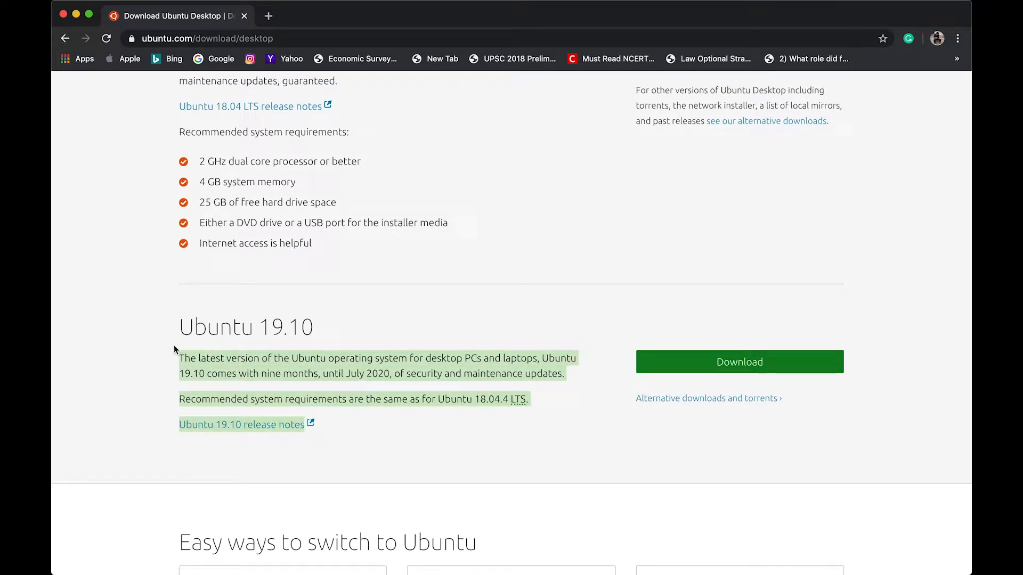
{"action": "left_click", "coordinate": [237, 304]}
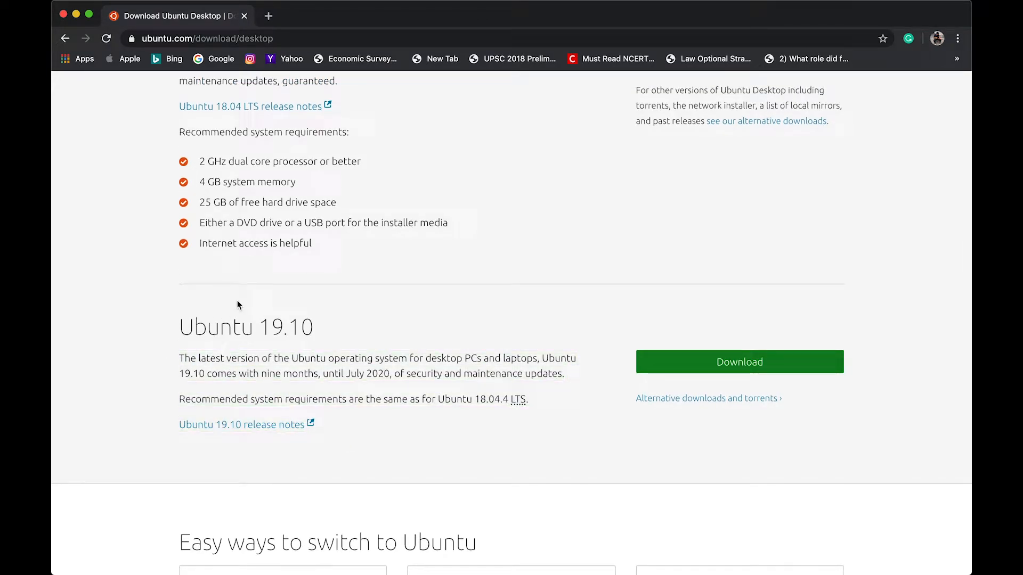
{"action": "left_click", "coordinate": [720, 363]}
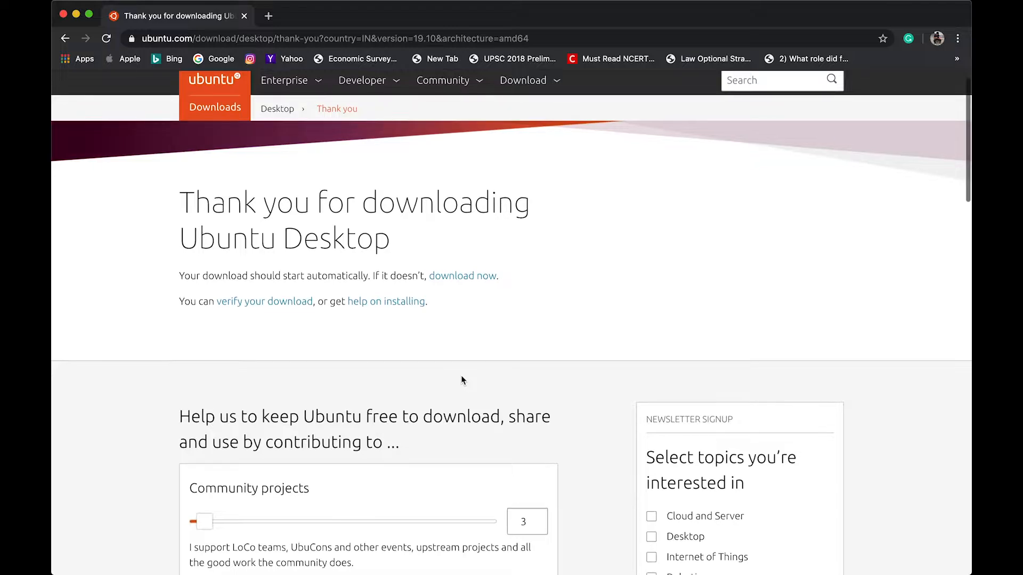
{"action": "scroll", "coordinate": [461, 375], "scroll_direction": "down", "scroll_amount": 2}
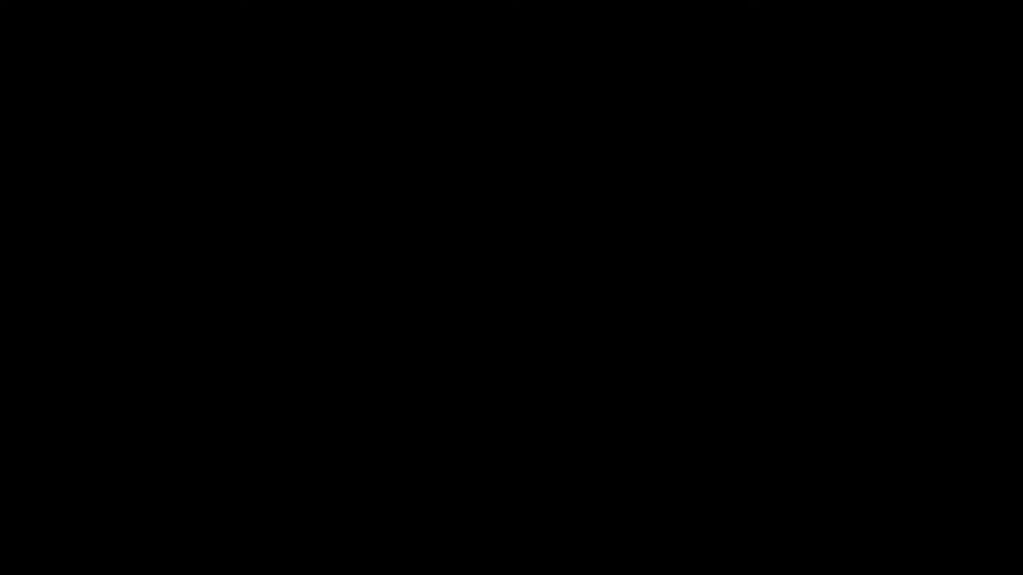
Launch VirtualBox from the Dock and start the New virtual machine wizard
{"action": "left_click", "coordinate": [773, 557]}
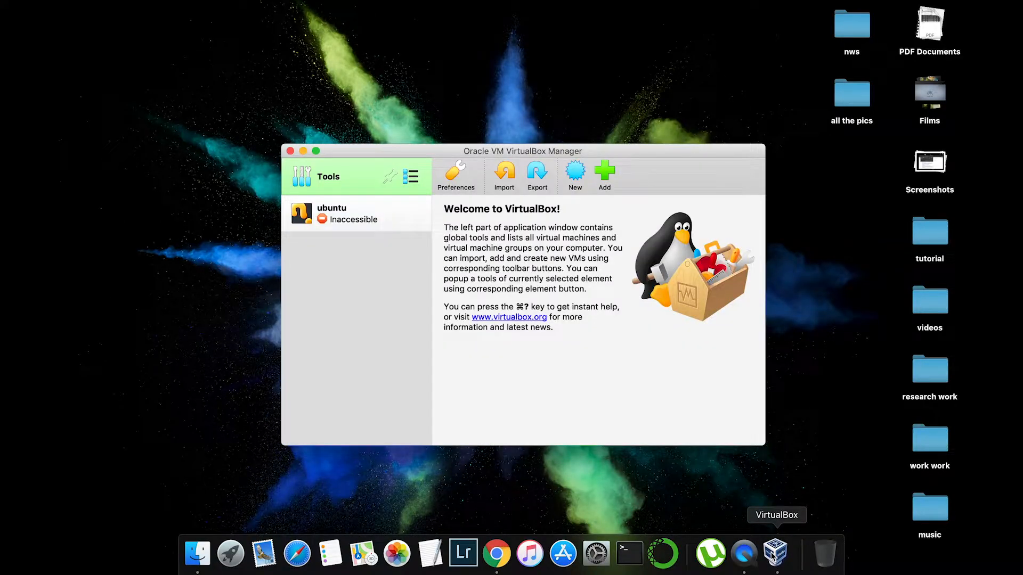
{"action": "left_click", "coordinate": [333, 208]}
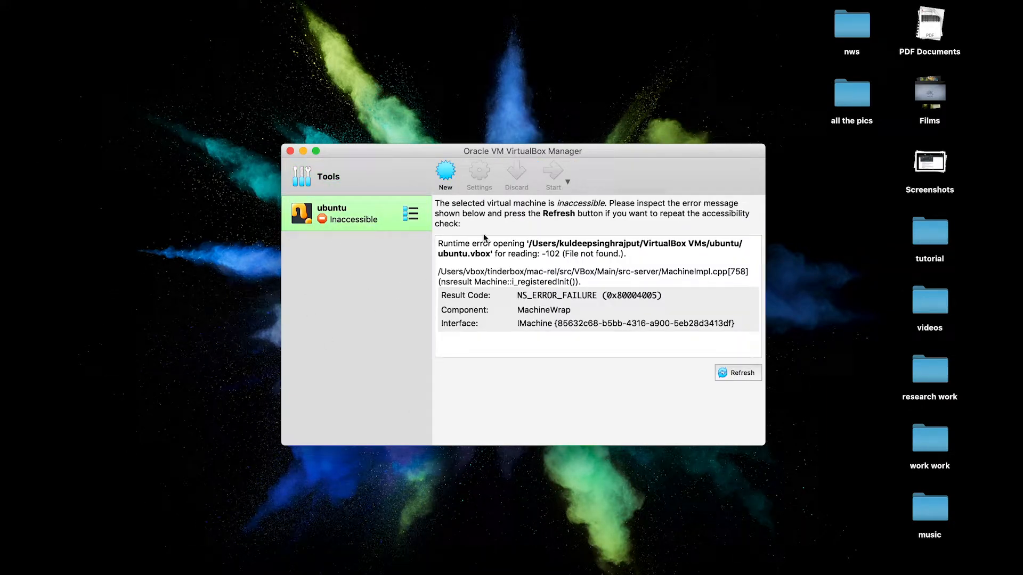
{"action": "left_click", "coordinate": [446, 172]}
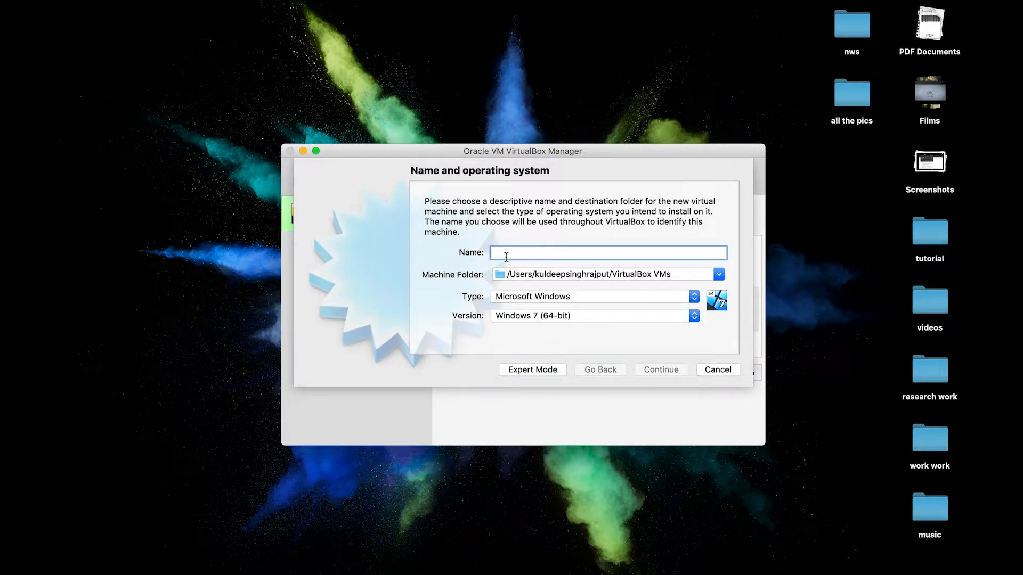
Name the machine 'ubuntu' with type Linux, version Ubuntu (64-bit), and continue
{"action": "type", "text": "ubuntu"}
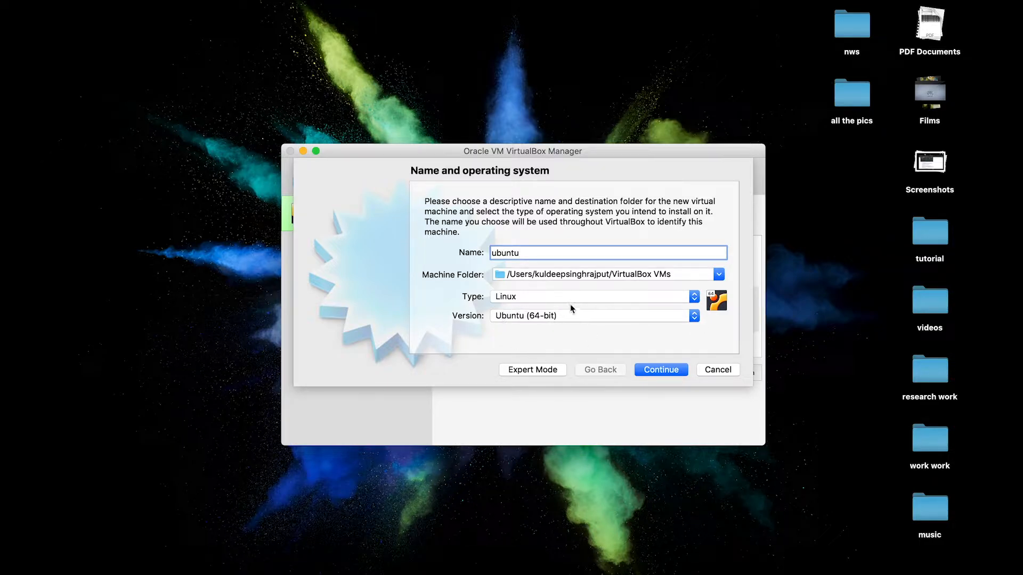
{"action": "left_click", "coordinate": [673, 372]}
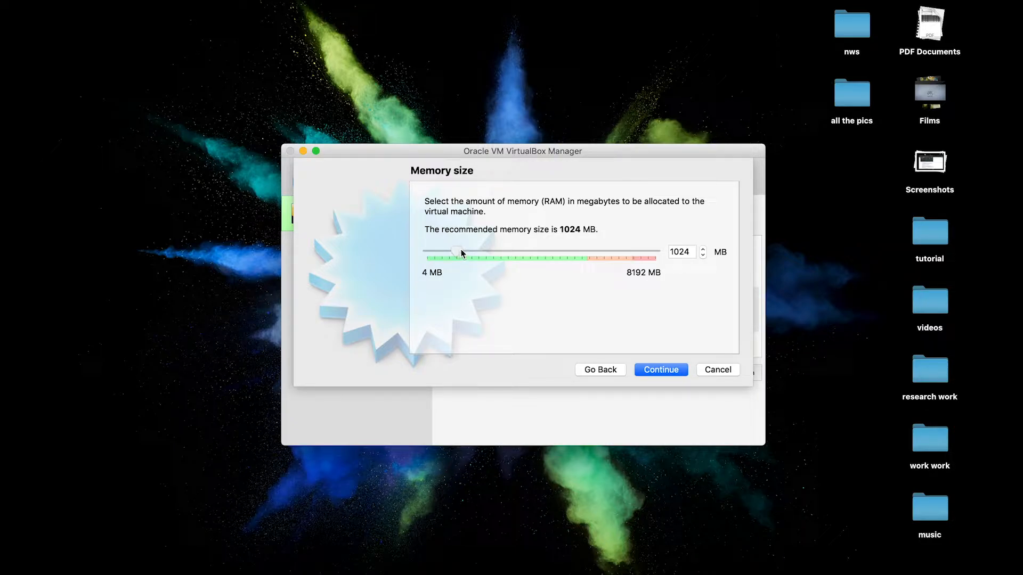
Allocate 3284 MB of RAM to the ubuntu machine and continue
{"action": "left_click_drag", "start_coordinate": [461, 250], "coordinate": [544, 268]}
{"action": "left_click_drag", "start_coordinate": [541, 252], "coordinate": [513, 257]}
{"action": "left_click", "coordinate": [665, 370]}
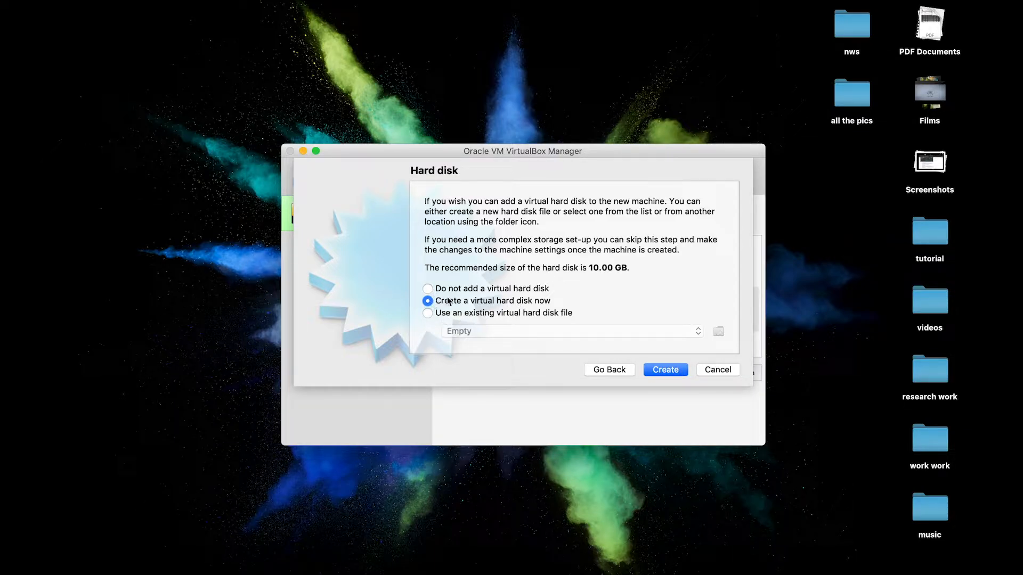
Create a new VDI hard disk, keeping it dynamically allocated
{"action": "left_click", "coordinate": [673, 372]}
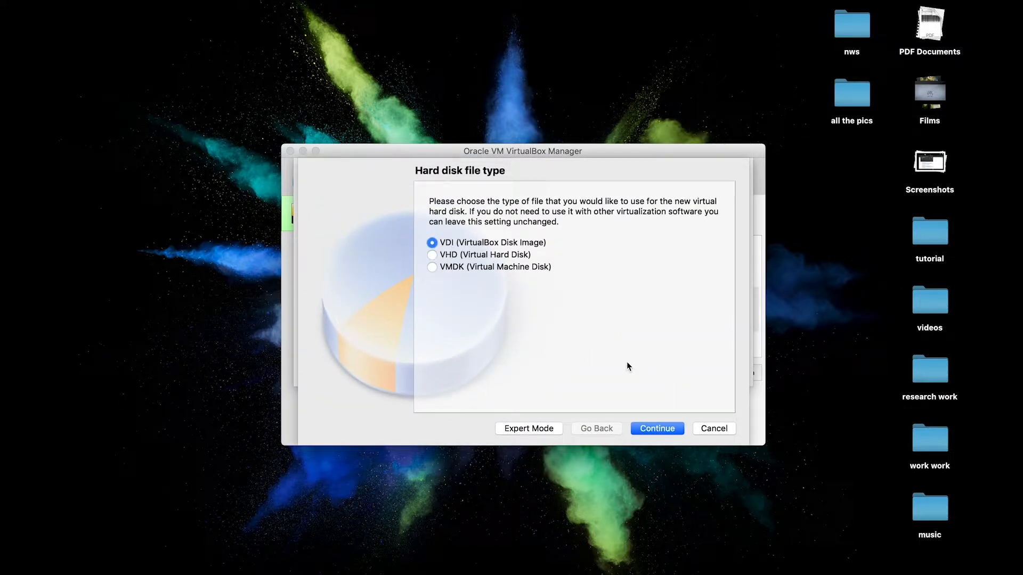
{"action": "left_click", "coordinate": [660, 428]}
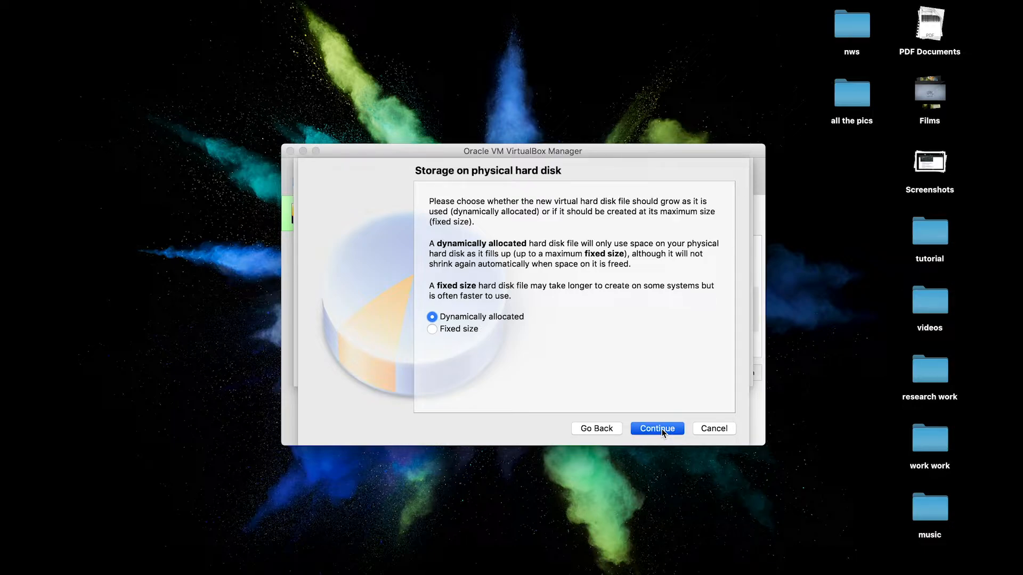
{"action": "left_click", "coordinate": [662, 431]}
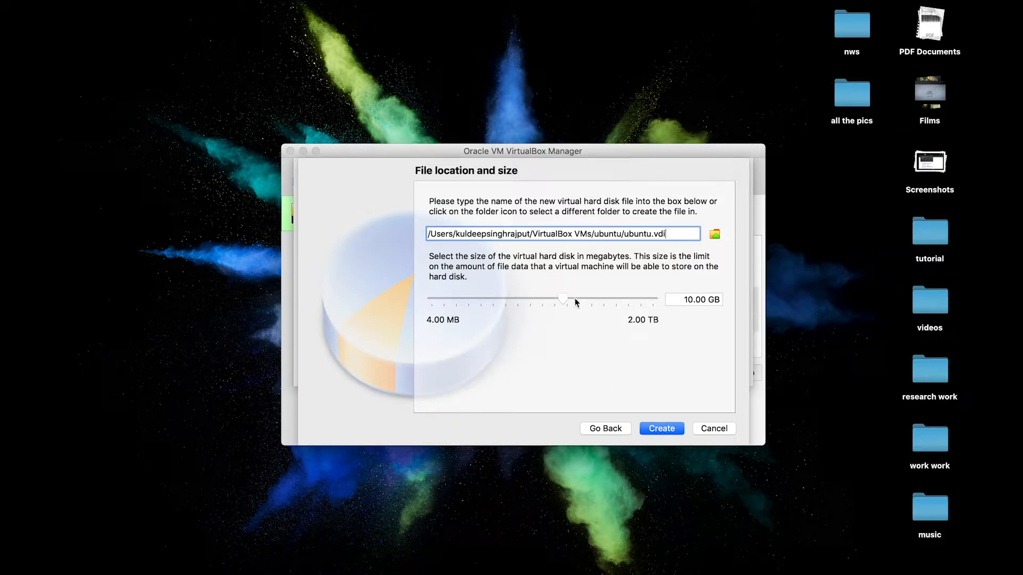
Size ubuntu.vdi to 35.00 GB and create the machine
{"action": "mouse_move", "coordinate": [565, 302]}
{"action": "left_mouse_down"}
{"action": "mouse_move", "coordinate": [669, 305]}
{"action": "mouse_move", "coordinate": [565, 304]}
{"action": "mouse_move", "coordinate": [583, 302]}
{"action": "left_mouse_up"}
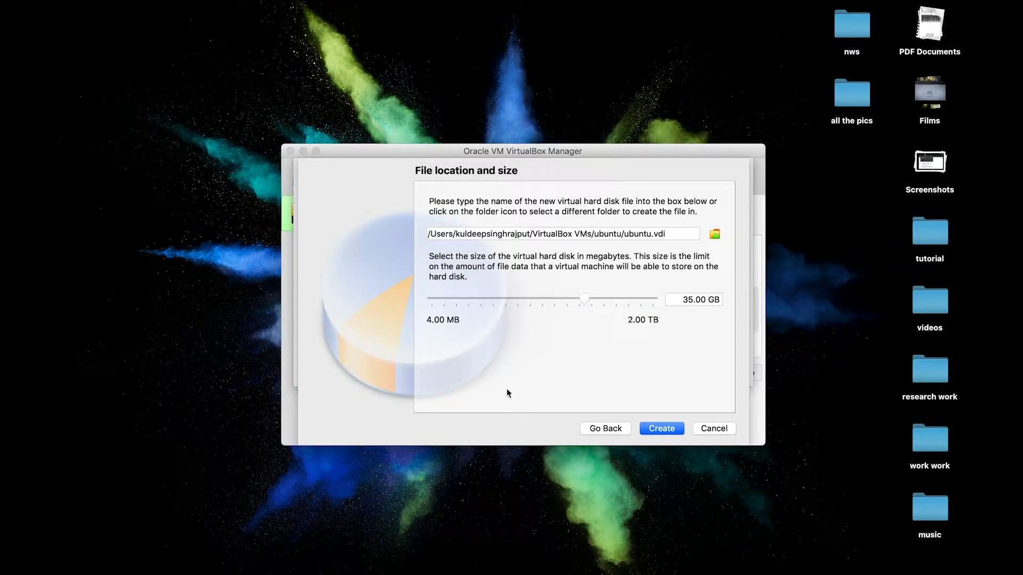
{"action": "left_click", "coordinate": [662, 430]}
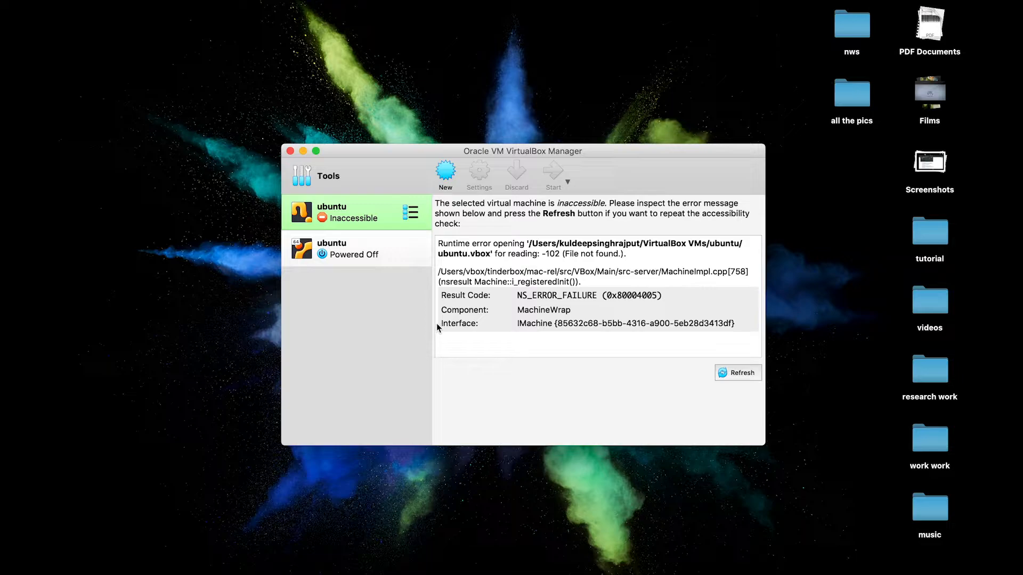
In the ubuntu VM's Display settings, set scale factor 200% and video memory 128 MB
{"action": "left_click", "coordinate": [376, 244]}
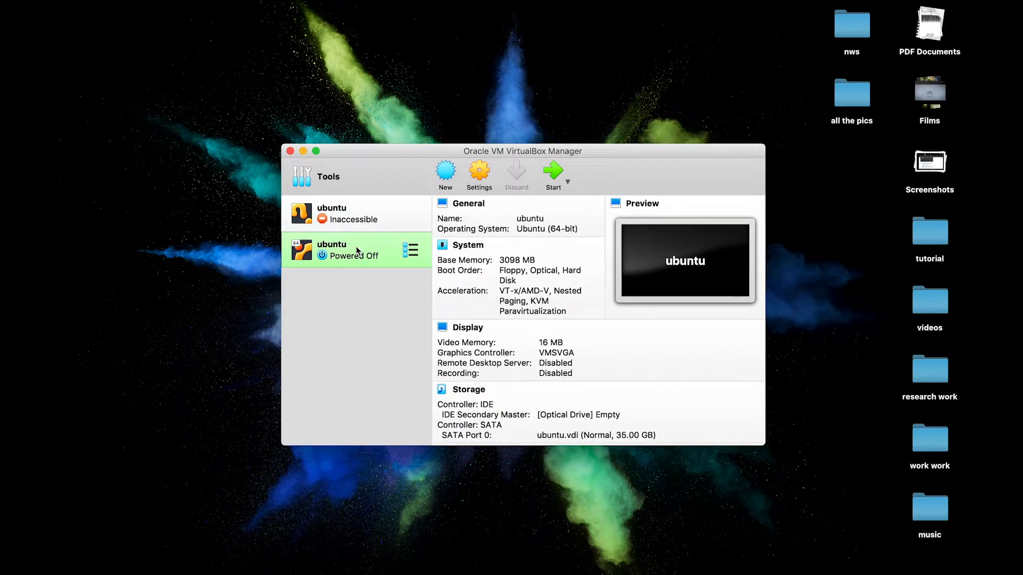
{"action": "left_click", "coordinate": [474, 178]}
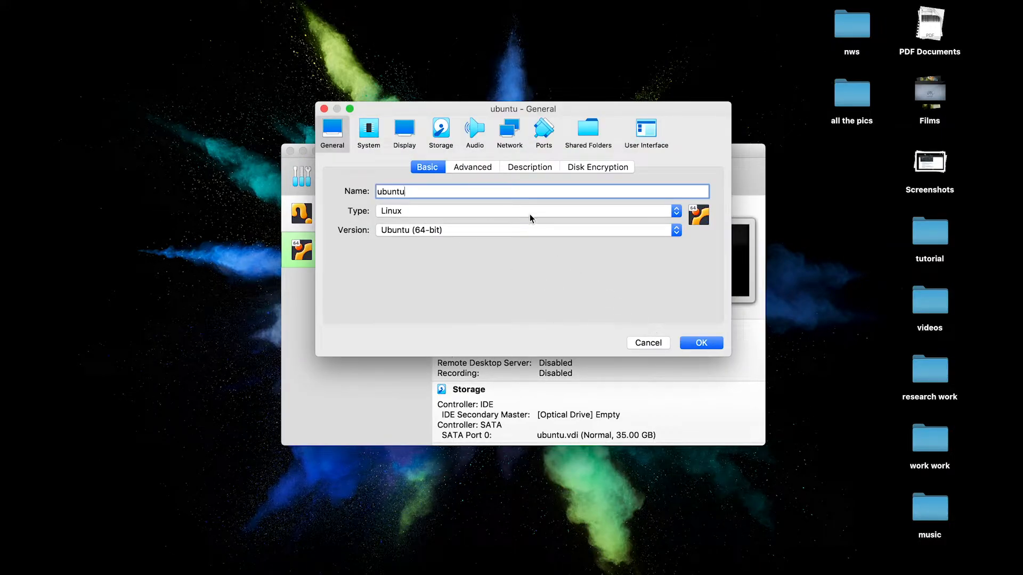
{"action": "left_click", "coordinate": [407, 143]}
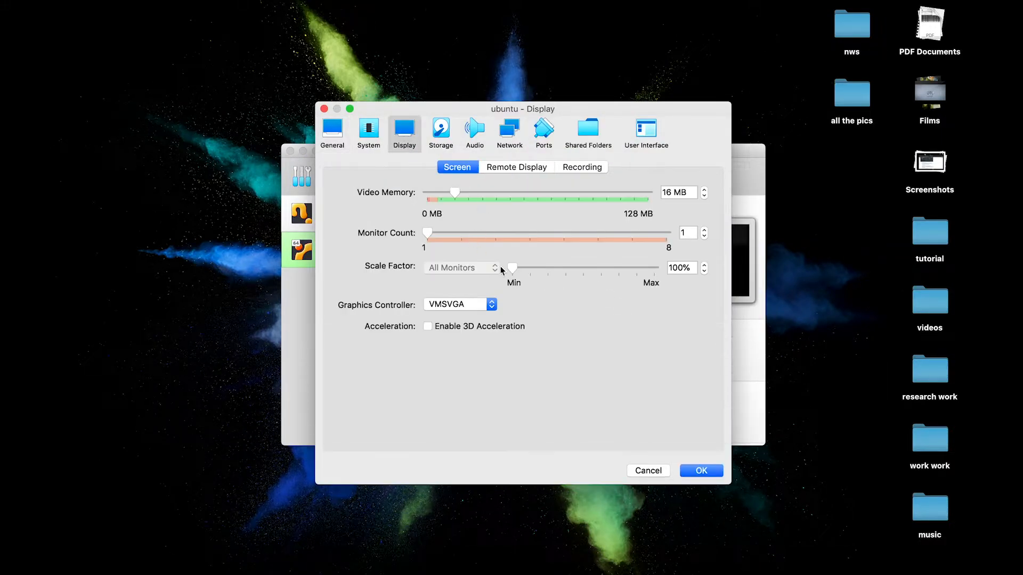
{"action": "left_click_drag", "start_coordinate": [512, 268], "coordinate": [584, 279]}
{"action": "left_click_drag", "start_coordinate": [455, 193], "coordinate": [700, 211]}
{"action": "left_click", "coordinate": [701, 471]}
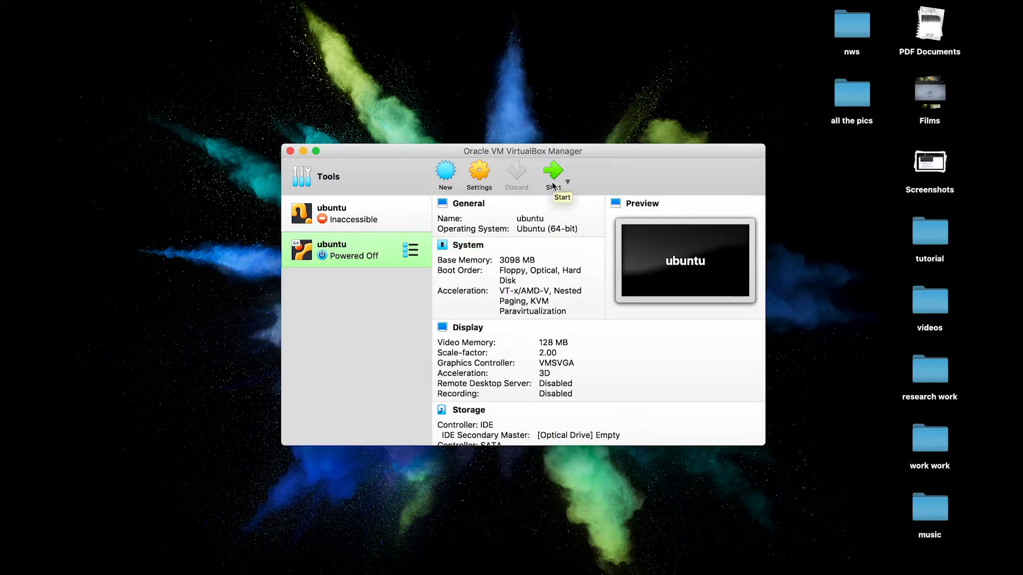
Start the ubuntu VM and bring up its startup disk's optical image list
{"action": "left_click", "coordinate": [556, 178]}
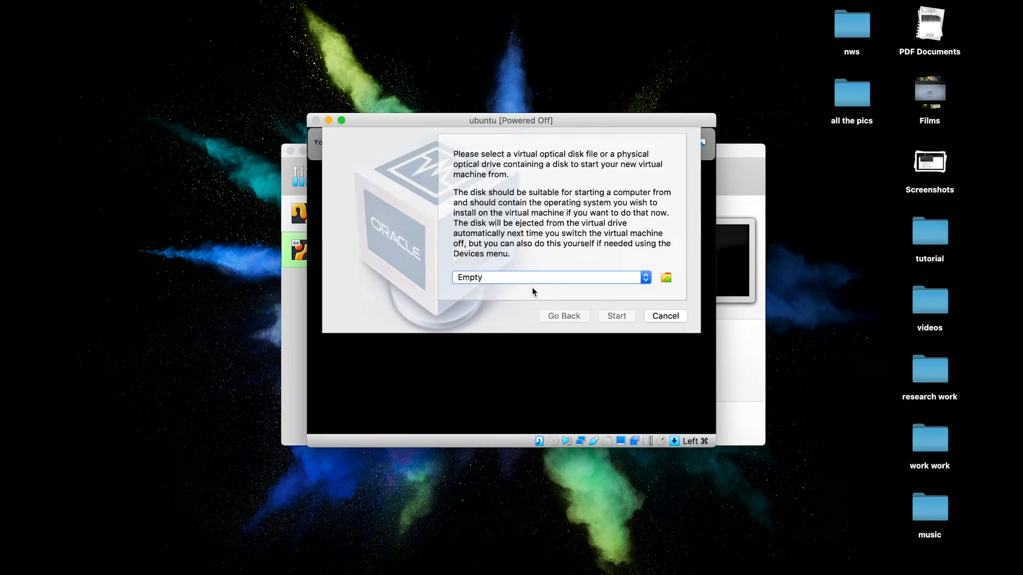
{"action": "left_click", "coordinate": [666, 279]}
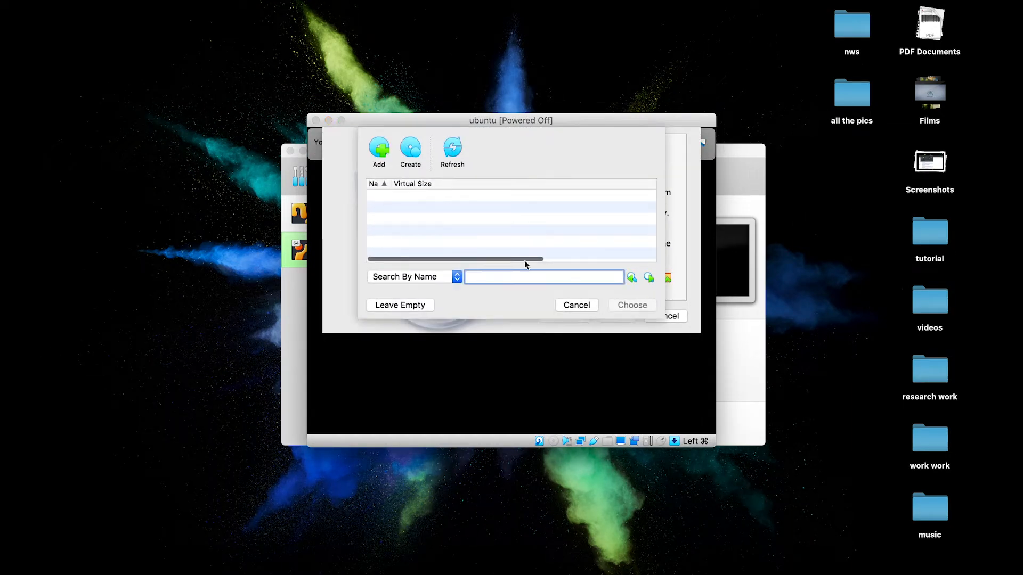
{"action": "left_click", "coordinate": [577, 304]}
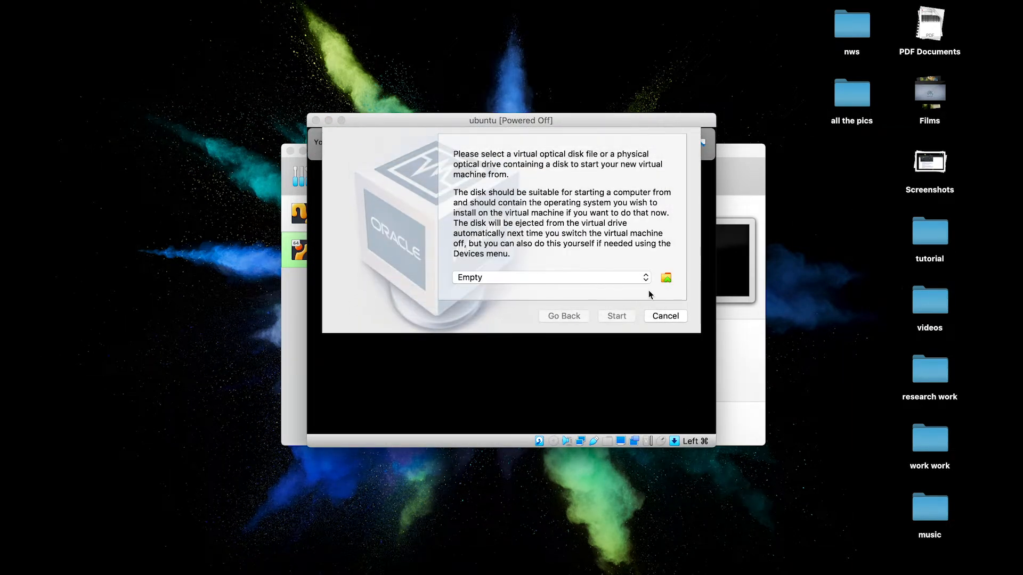
{"action": "left_click", "coordinate": [640, 278]}
{"action": "left_click", "coordinate": [640, 278]}
{"action": "left_click", "coordinate": [666, 278]}
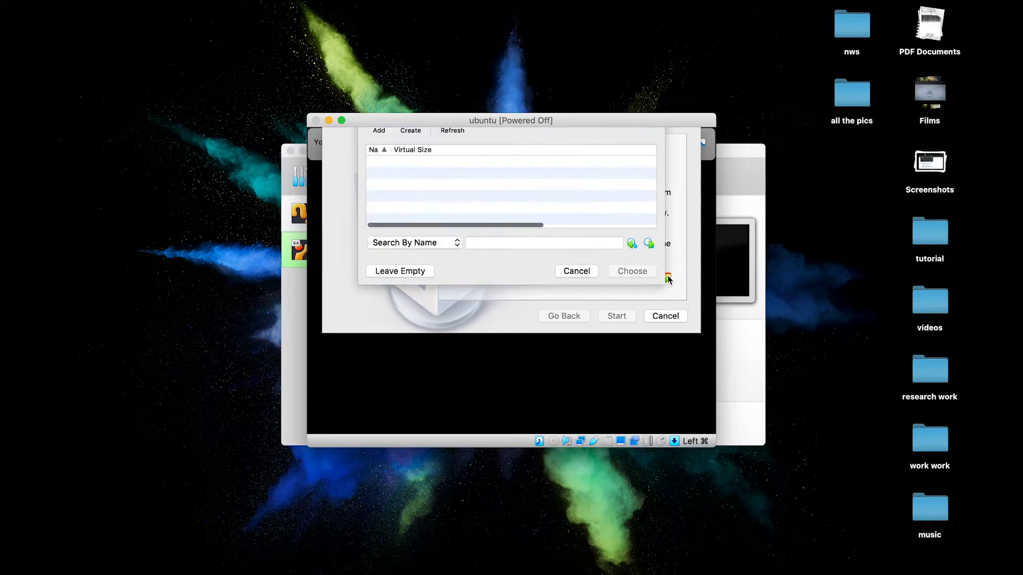
Add ubuntu-19.10-desktop-amd64.iso from the Downloads folder to the disk image list
{"action": "left_click", "coordinate": [378, 152]}
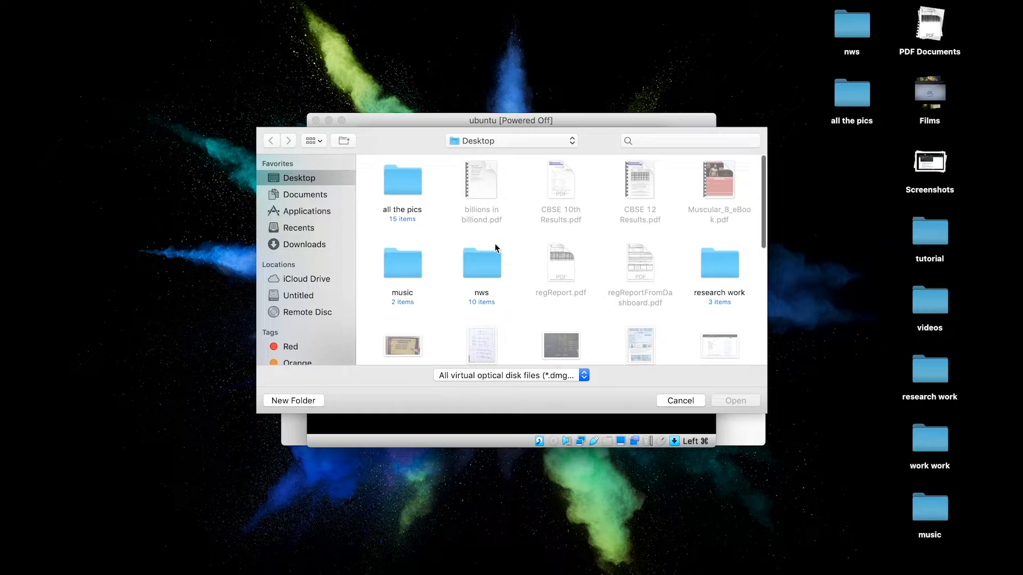
{"action": "scroll", "coordinate": [510, 292], "scroll_direction": "down", "scroll_amount": 6}
{"action": "scroll", "coordinate": [510, 288], "scroll_direction": "down", "scroll_amount": 2}
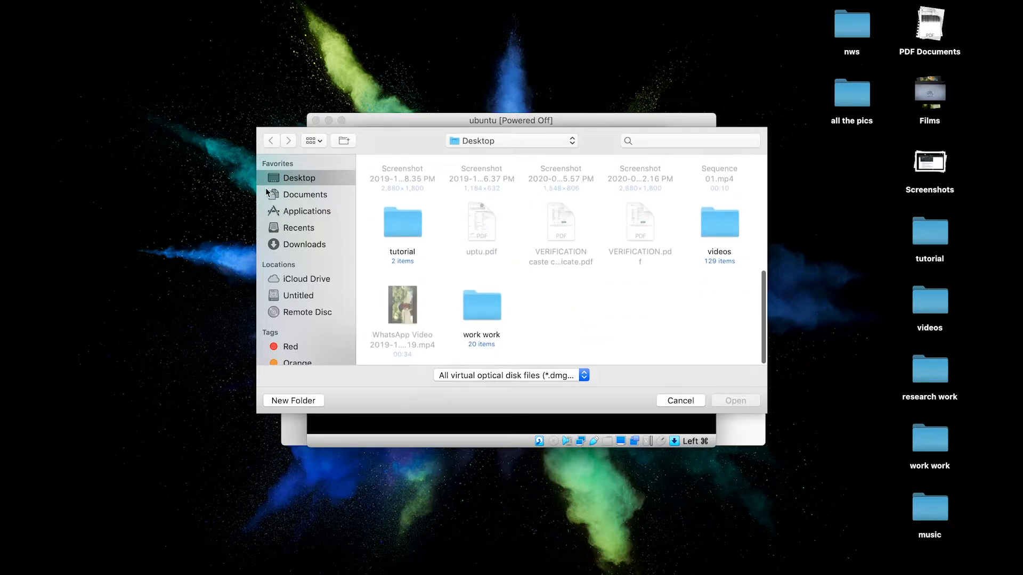
{"action": "left_click", "coordinate": [301, 246]}
{"action": "scroll", "coordinate": [458, 286], "scroll_direction": "down", "scroll_amount": 10}
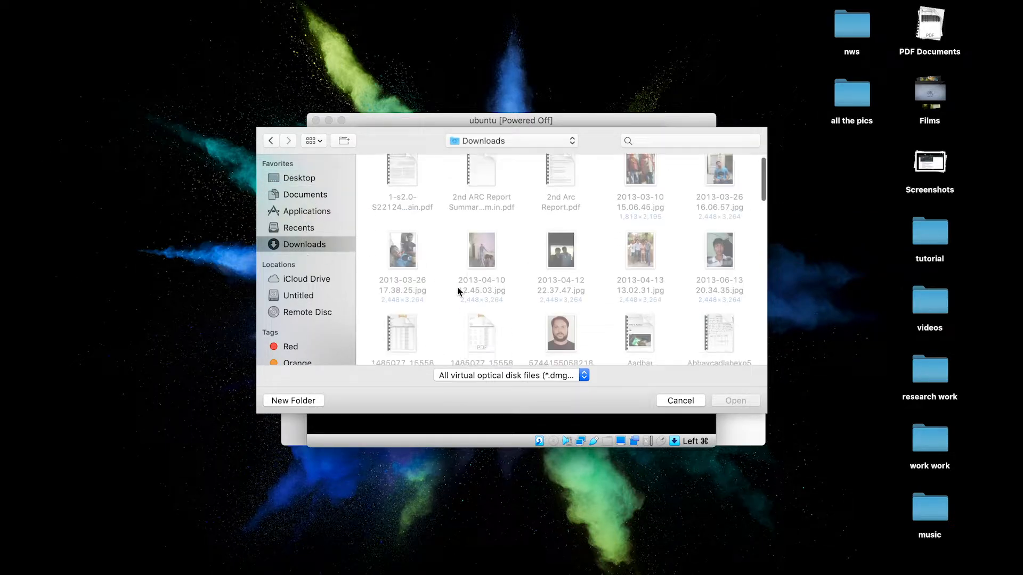
{"action": "left_click", "coordinate": [482, 224]}
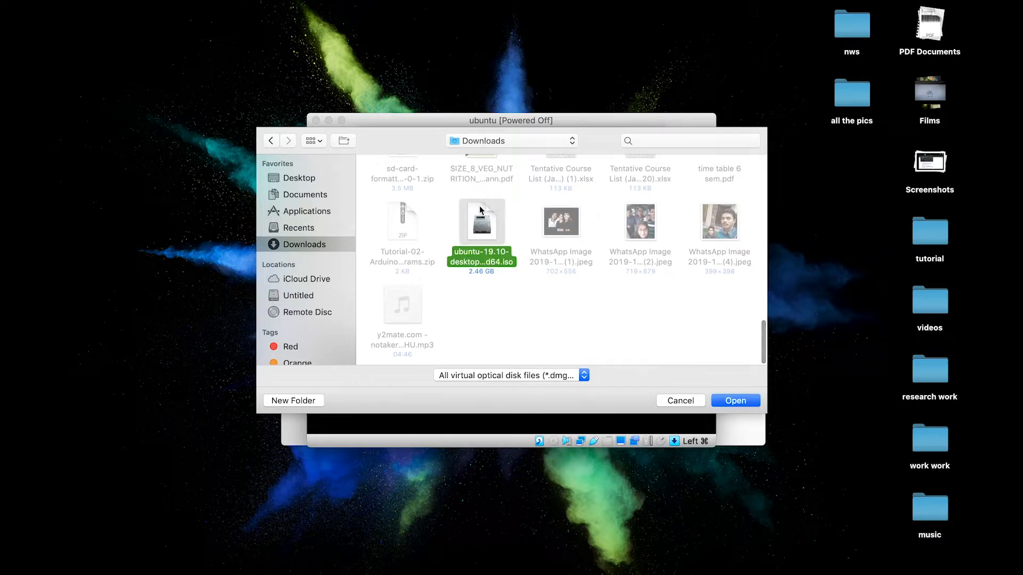
{"action": "left_click", "coordinate": [740, 401]}
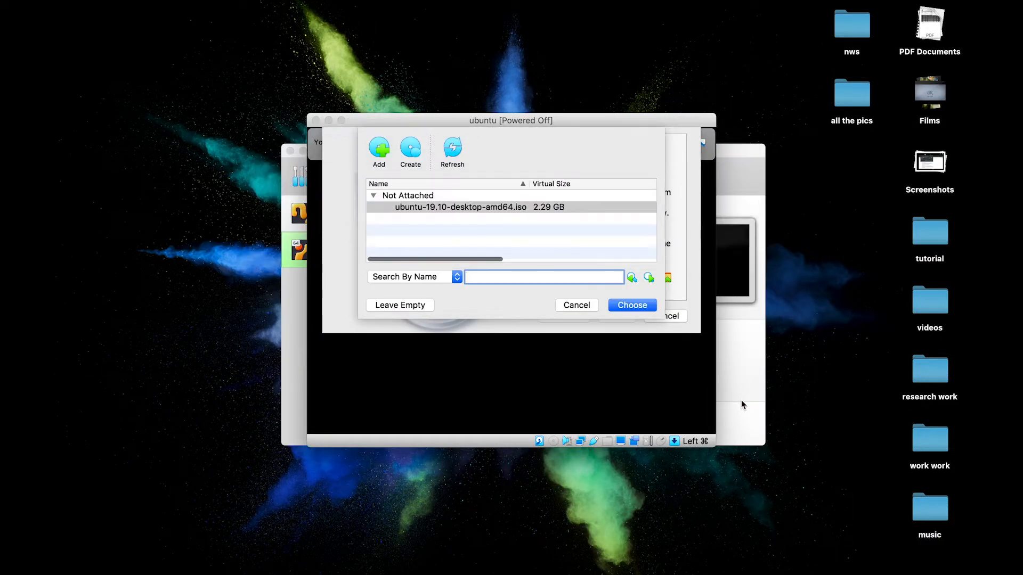
Choose ubuntu-19.10-desktop-amd64.iso as the startup disk and boot the VM
{"action": "left_click", "coordinate": [554, 209]}
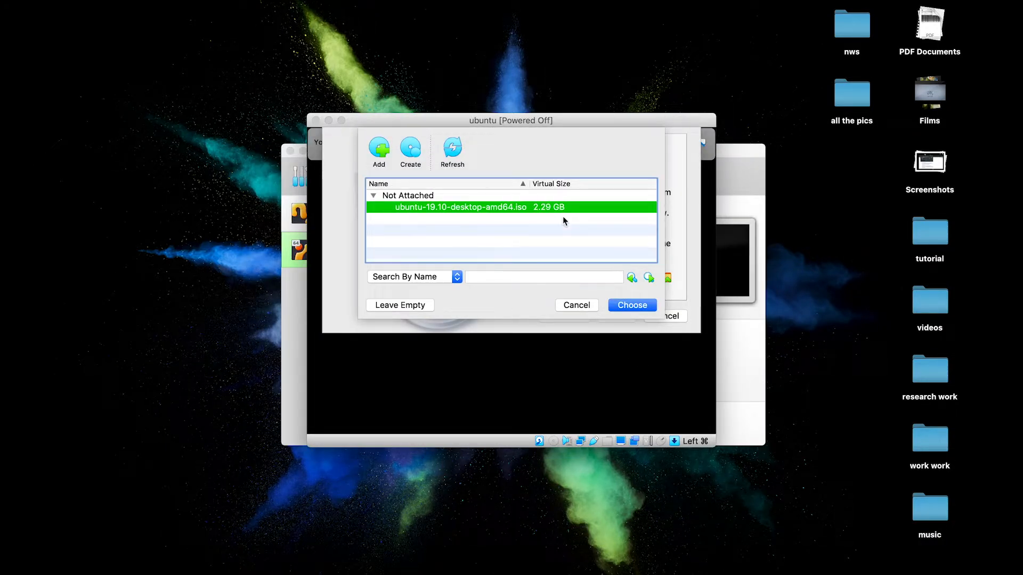
{"action": "scroll", "coordinate": [597, 240], "scroll_direction": "right", "scroll_amount": 3}
{"action": "left_click", "coordinate": [649, 308]}
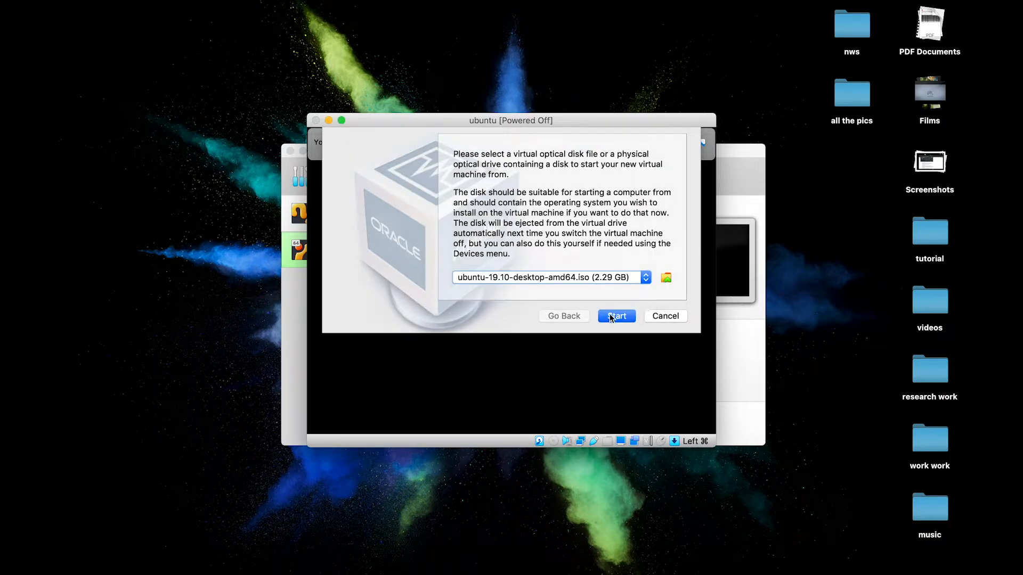
{"action": "left_click", "coordinate": [610, 316]}
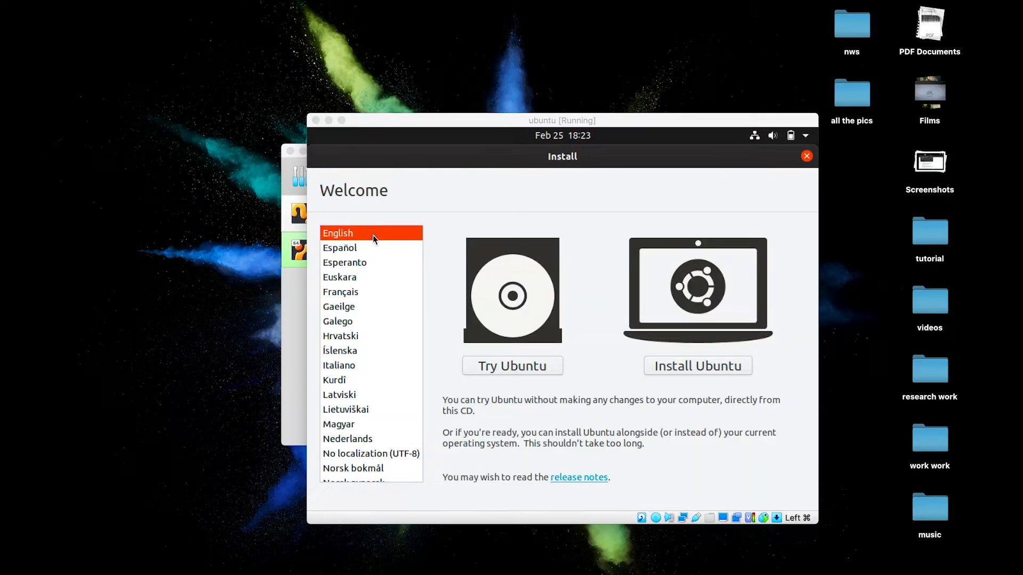
Start the Ubuntu install with the English (US) keyboard and a normal installation with updates
{"action": "left_click", "coordinate": [686, 366]}
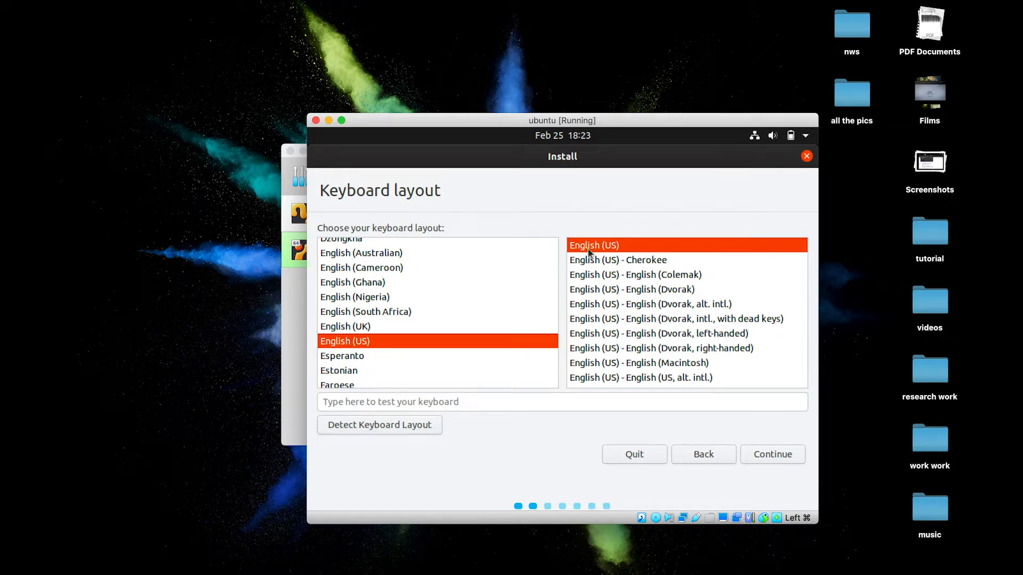
{"action": "left_click", "coordinate": [762, 457]}
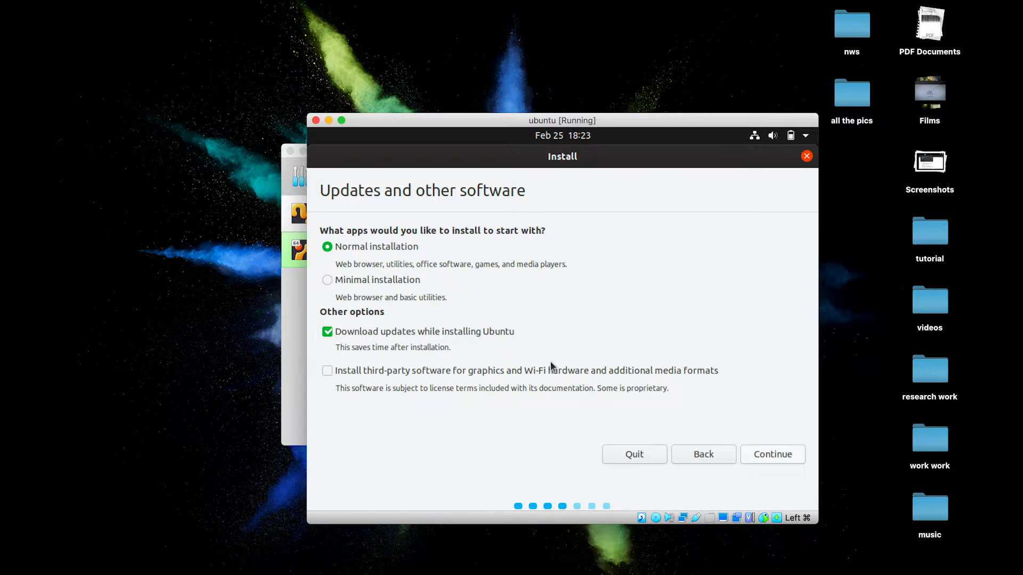
{"action": "left_click", "coordinate": [779, 458]}
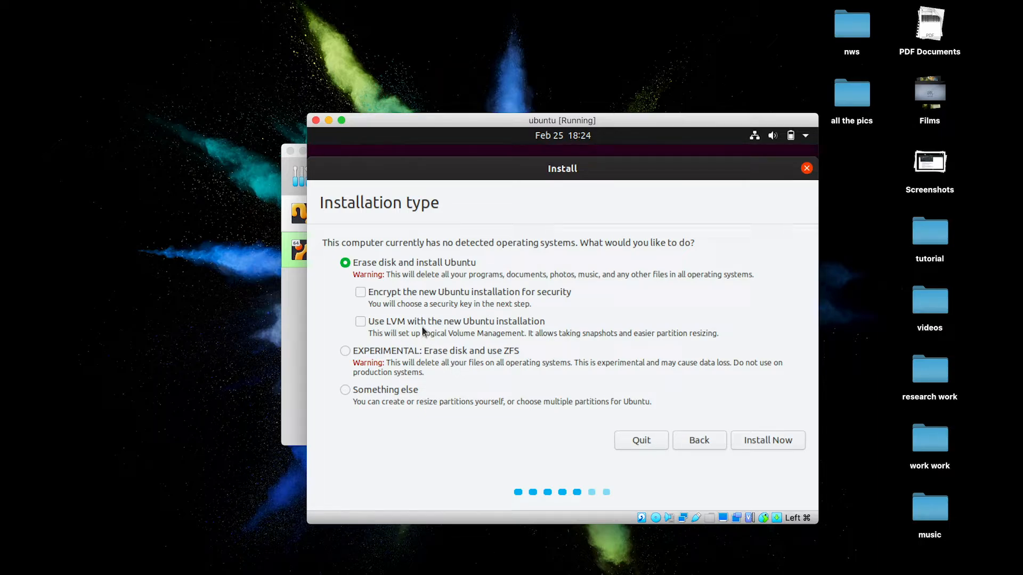
Choose Erase disk and install Ubuntu, confirm the partition changes, and set the time zone to Kolkata
{"action": "left_click", "coordinate": [759, 442]}
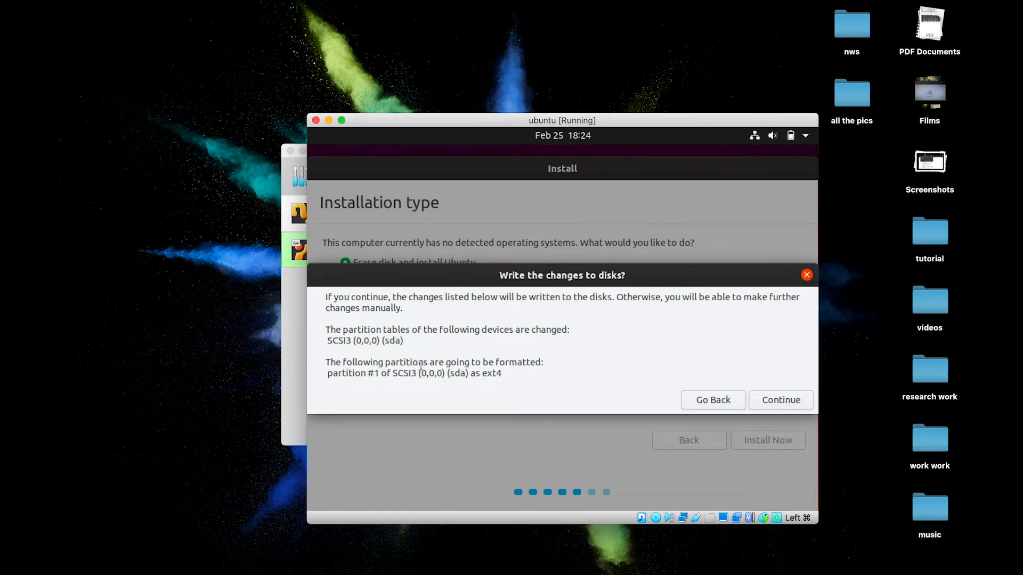
{"action": "left_click", "coordinate": [771, 403]}
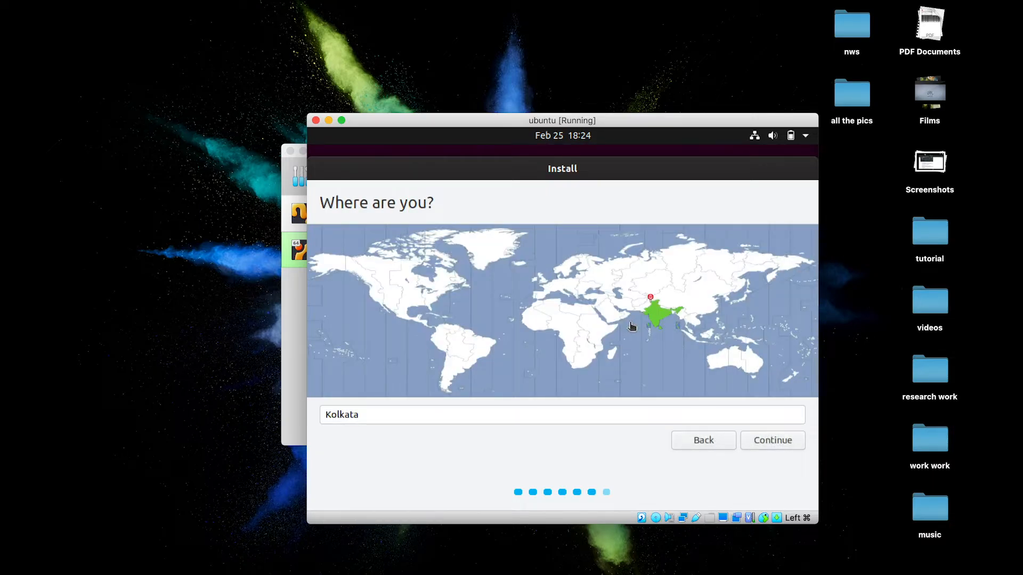
{"action": "left_click", "coordinate": [631, 327]}
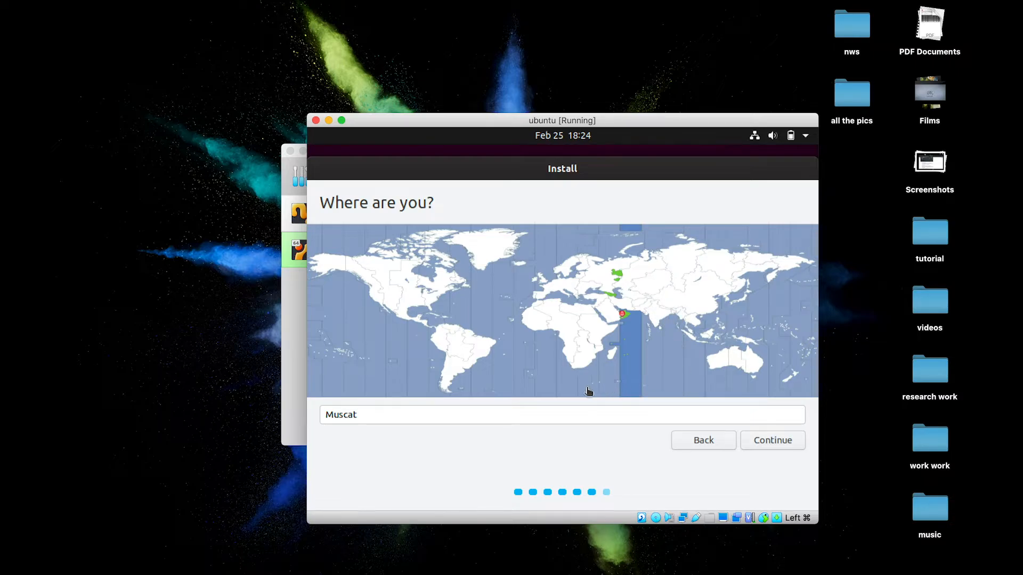
{"action": "left_click", "coordinate": [658, 315]}
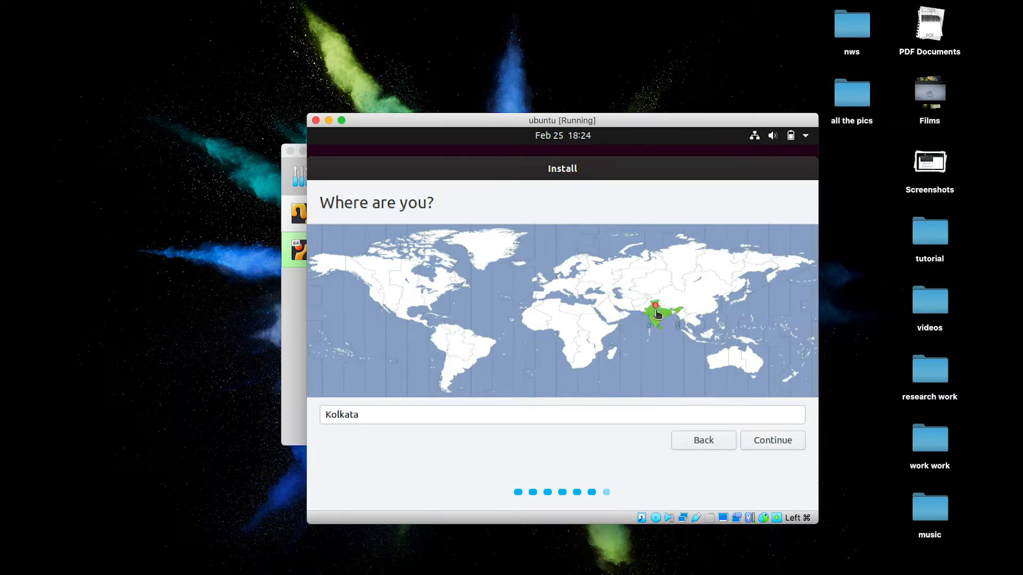
{"action": "left_click", "coordinate": [771, 446]}
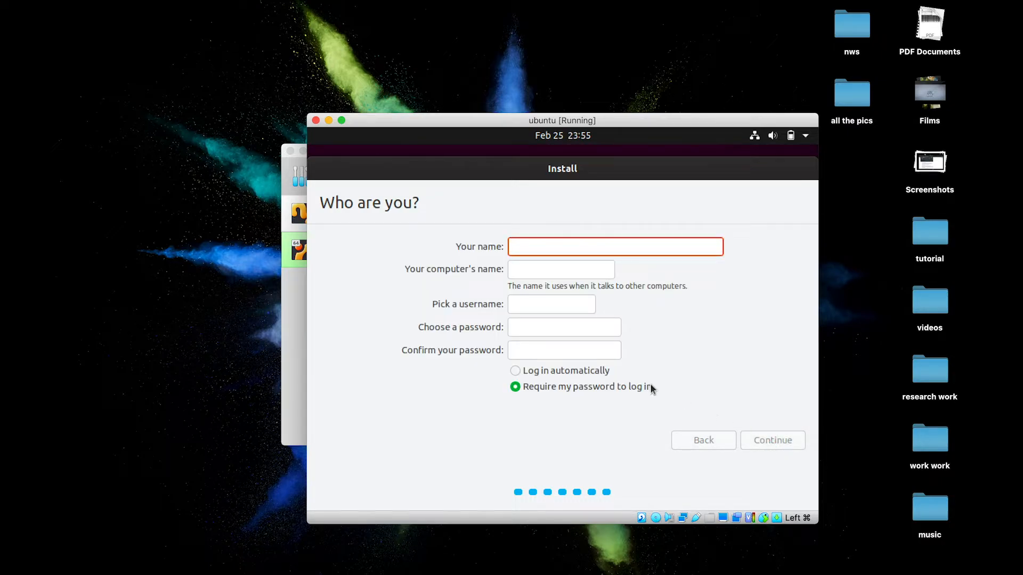
Enter the user's name, adjust the username, set and confirm a password, and enable automatic login
{"action": "type", "text": "a"}
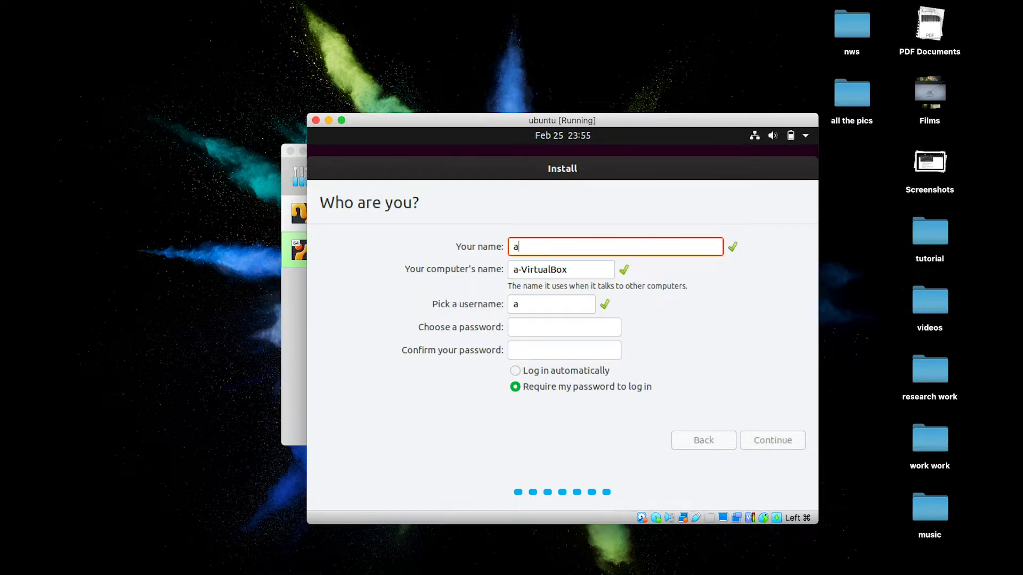
{"action": "type", "text": "jay"}
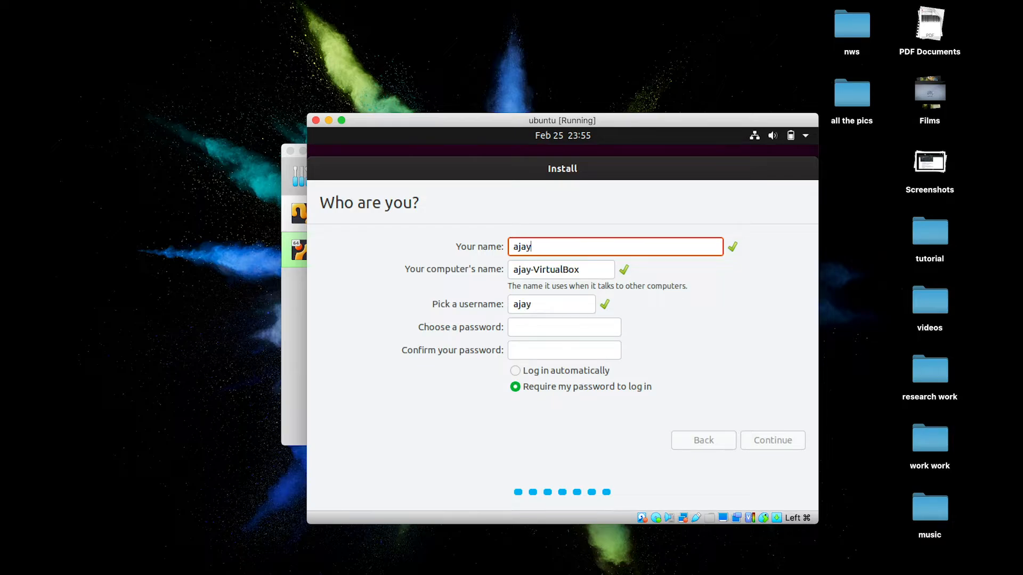
{"action": "type", "text": "deep"}
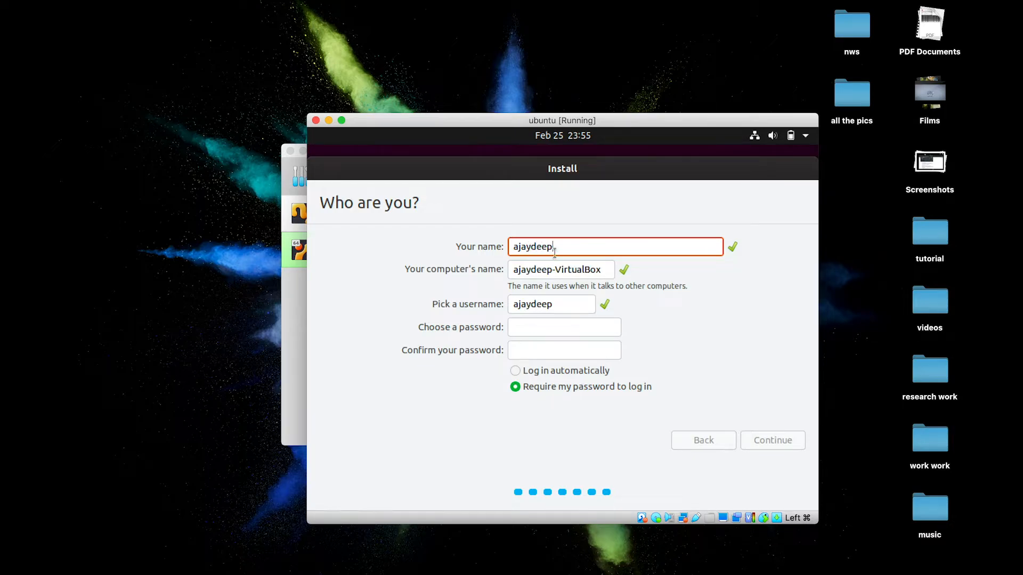
{"action": "left_click", "coordinate": [547, 322]}
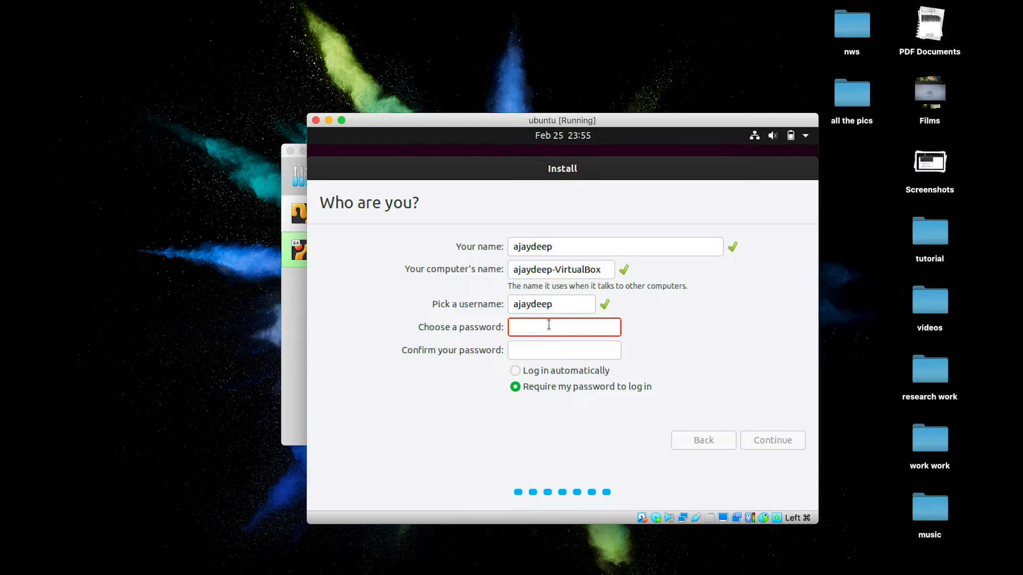
{"action": "left_click", "coordinate": [571, 309]}
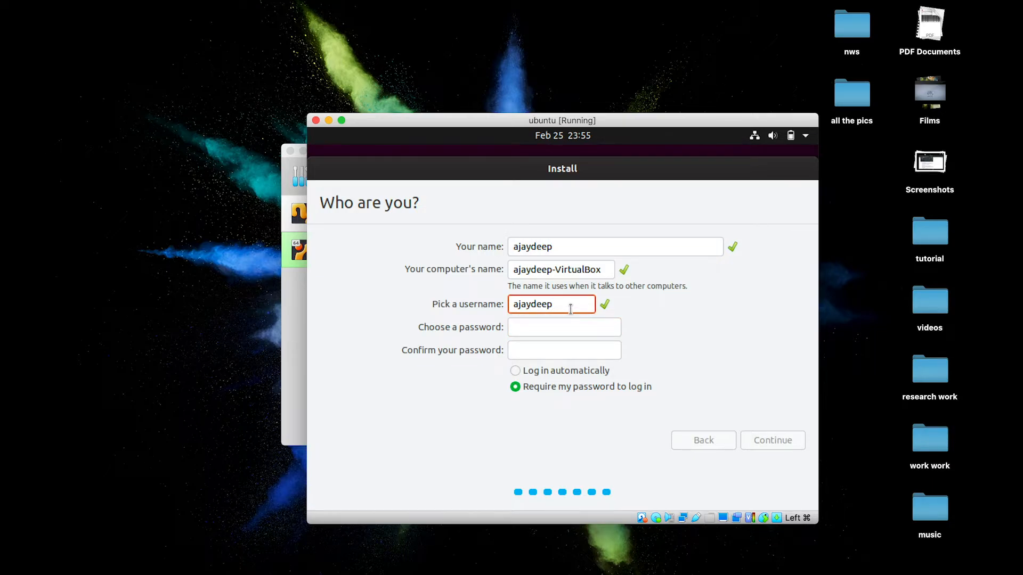
{"action": "type", "text": "123"}
{"action": "left_click", "coordinate": [539, 331]}
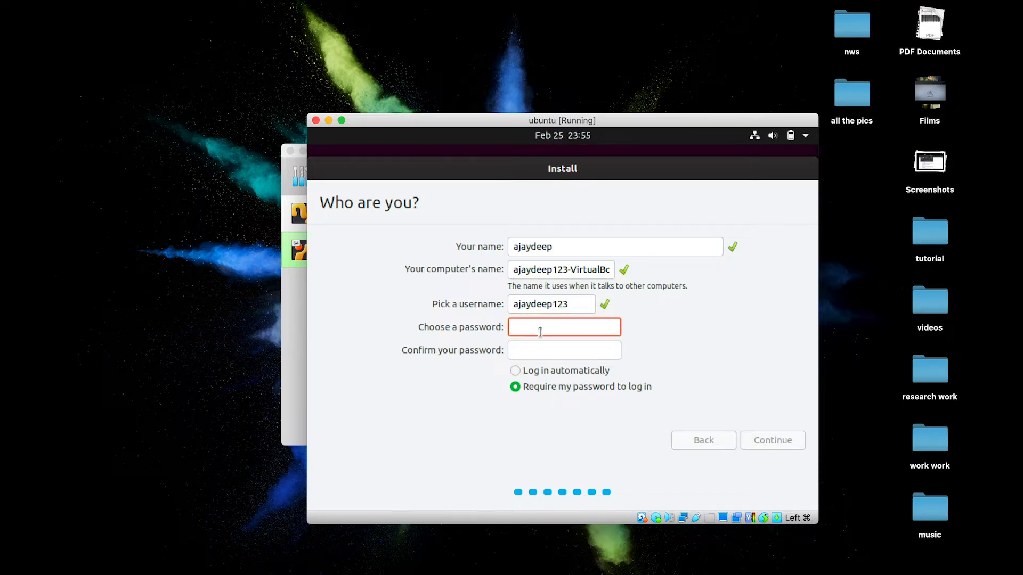
{"action": "type", "text": "aaaaaaaa"}
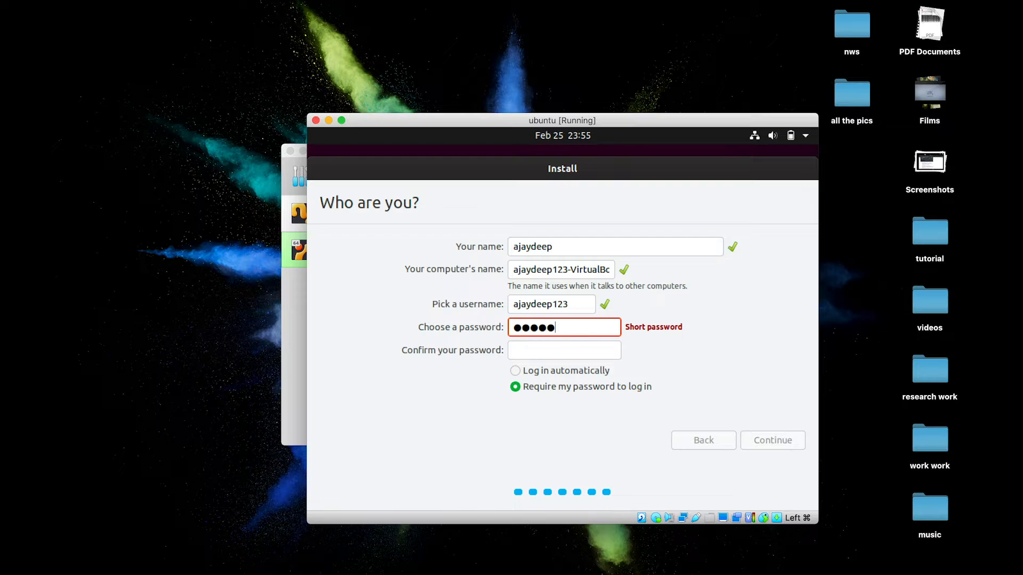
{"action": "left_click", "coordinate": [537, 356]}
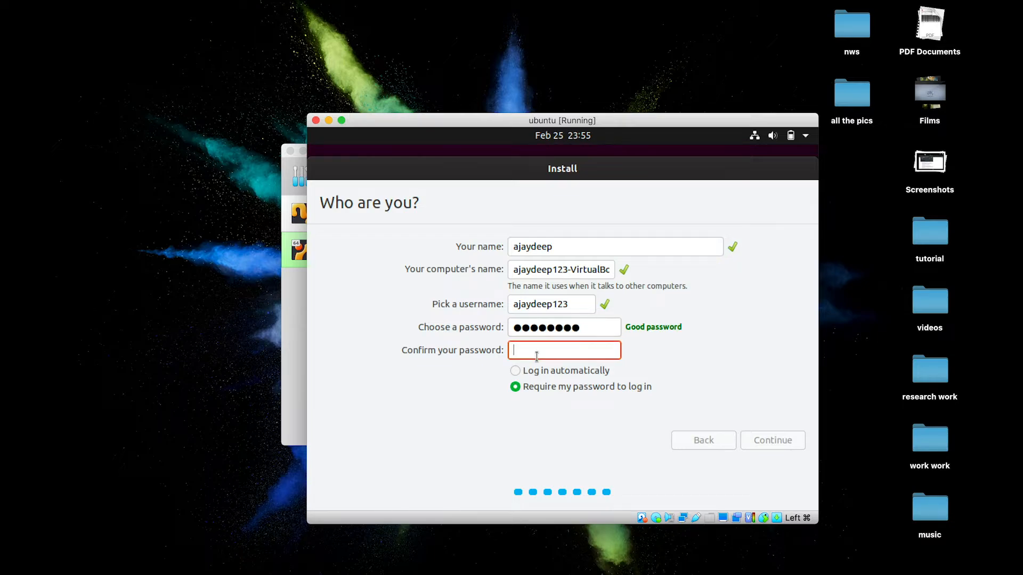
{"action": "type", "text": "aaaaaaaa"}
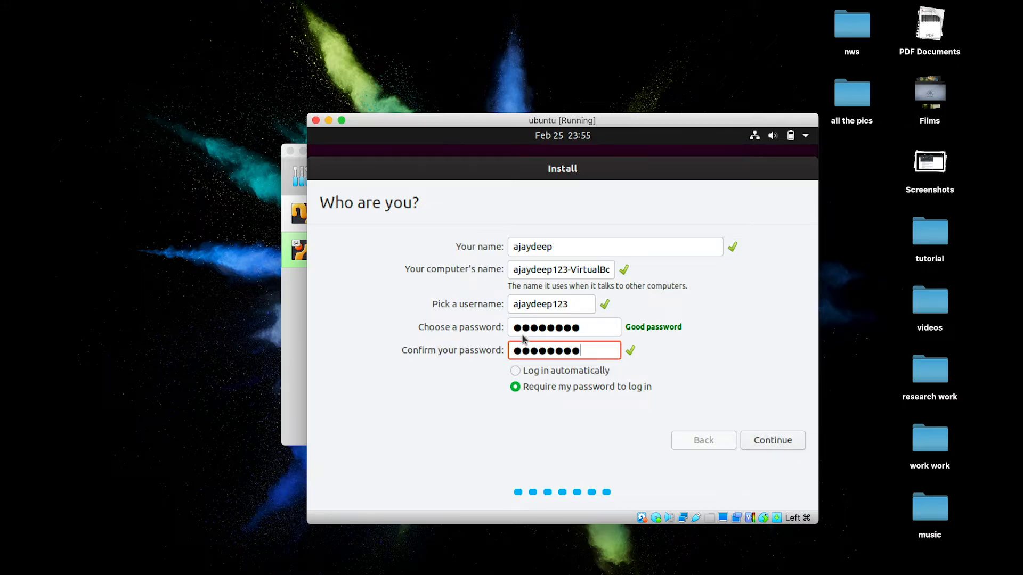
{"action": "left_click", "coordinate": [516, 371]}
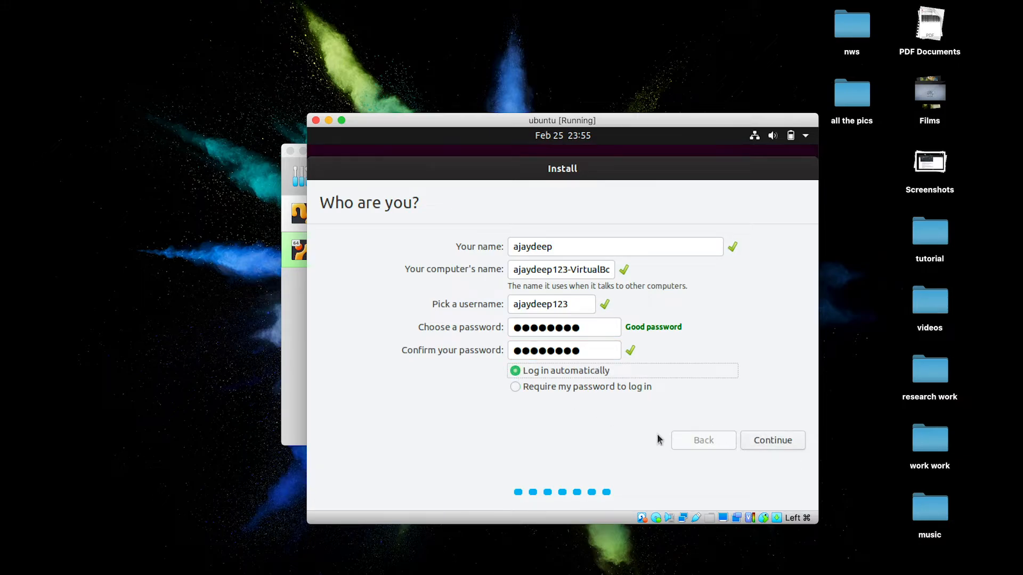
{"action": "left_click", "coordinate": [772, 445]}
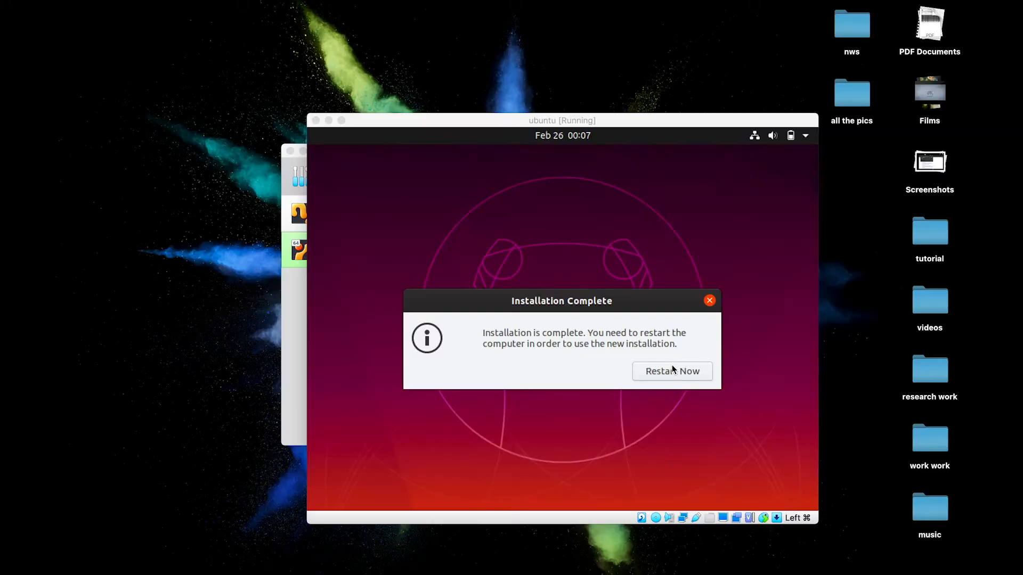
Choose Restart Now in the Installation Complete dialog
{"action": "left_click", "coordinate": [662, 377]}
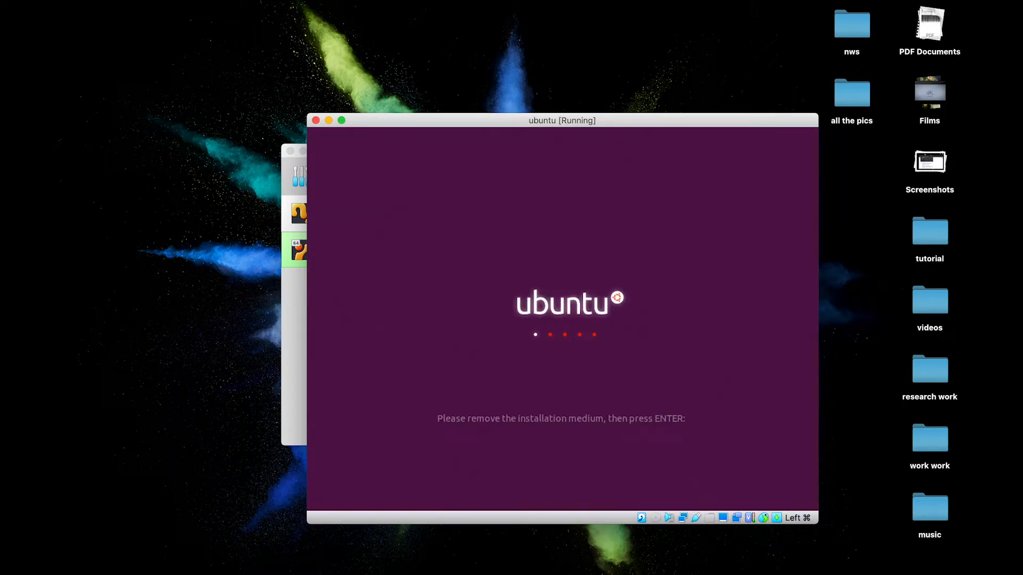
Confirm the installation medium is removed so the VM reboots into the installed Ubuntu
{"action": "key", "text": "Return"}
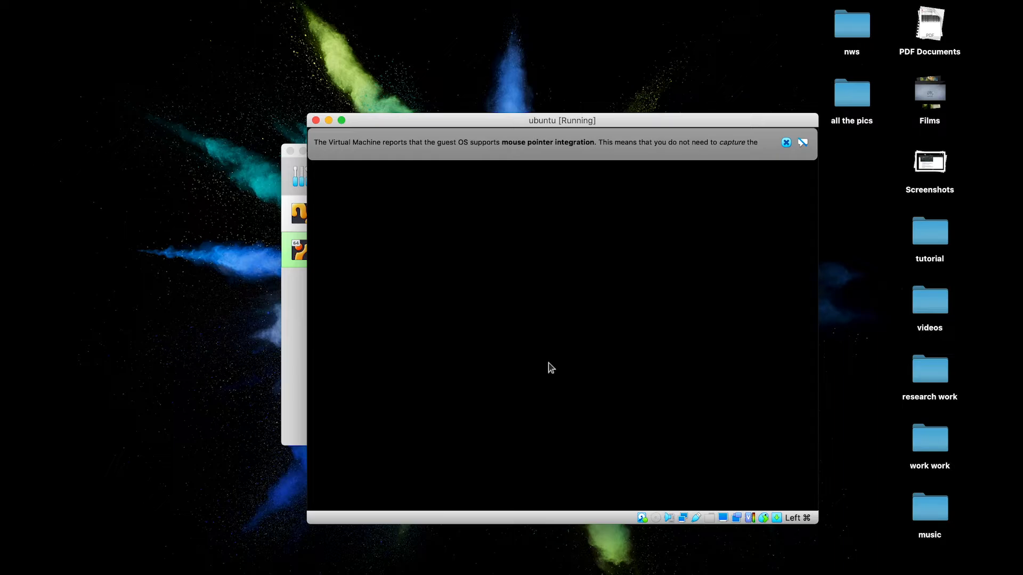
Dismiss the mouse-integration notice, skip online accounts and system-info pages, and turn on Location Services
{"action": "left_click", "coordinate": [786, 142]}
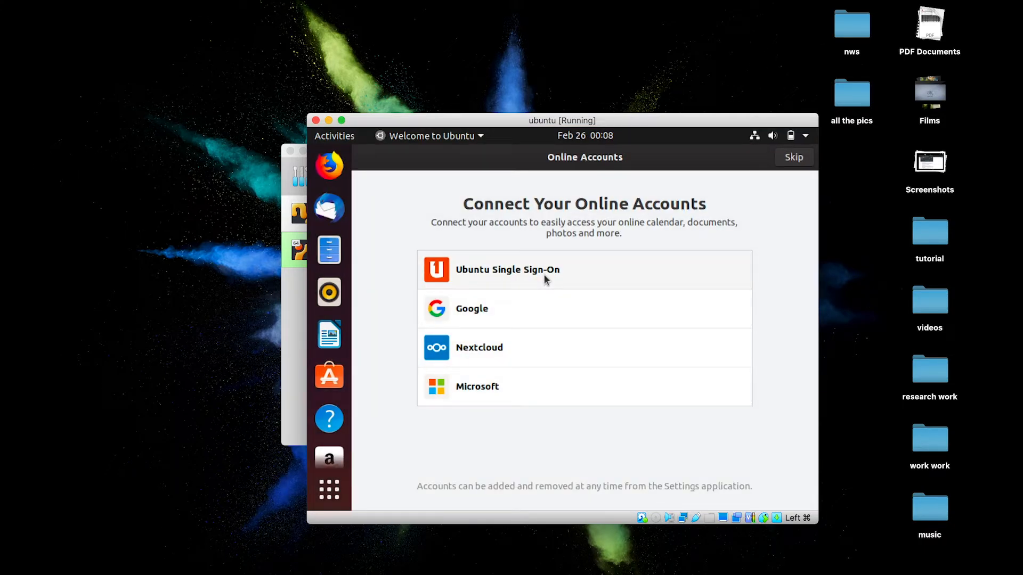
{"action": "left_click", "coordinate": [793, 159]}
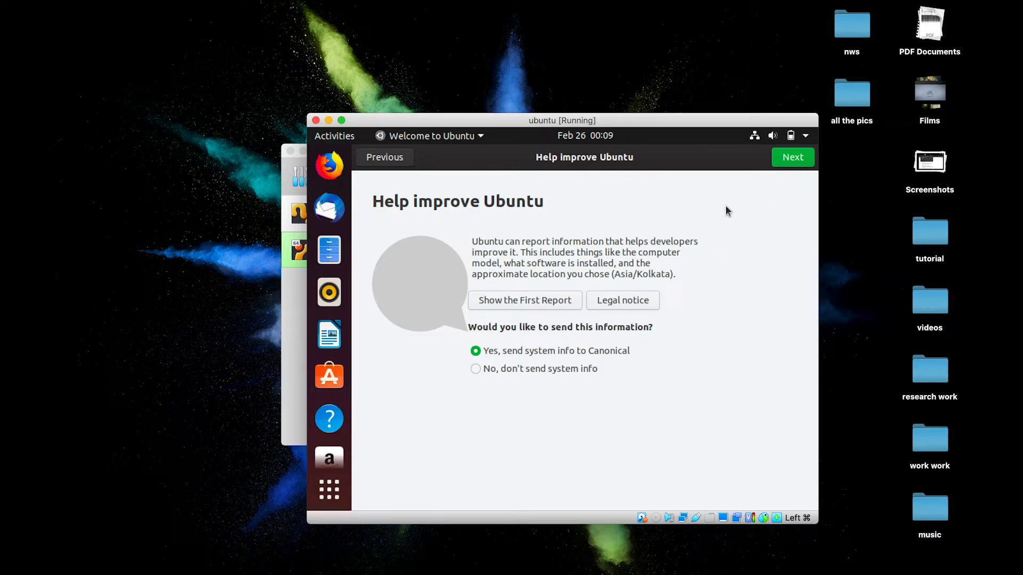
{"action": "left_click", "coordinate": [789, 159]}
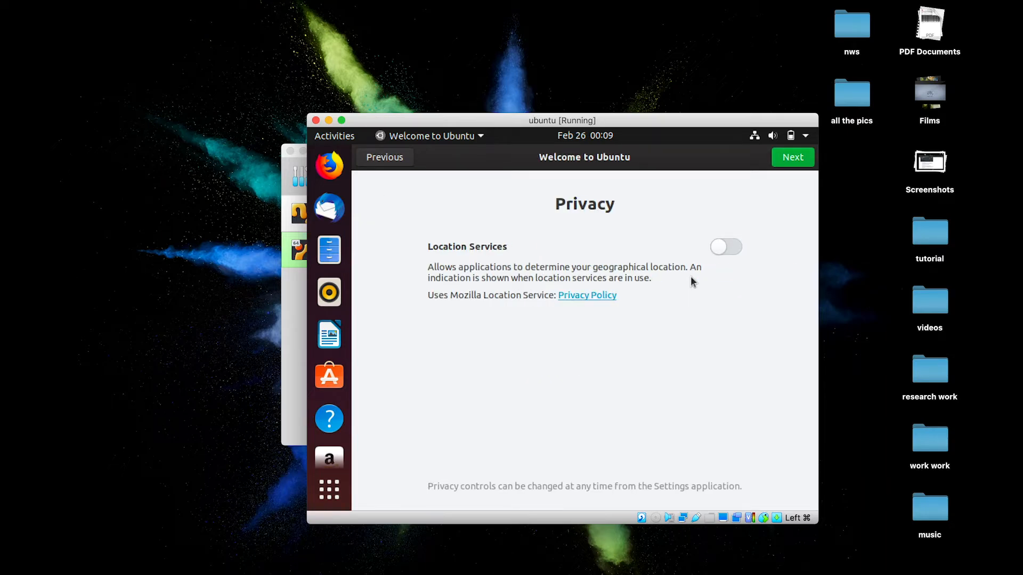
{"action": "left_click", "coordinate": [730, 248]}
{"action": "left_click", "coordinate": [793, 160]}
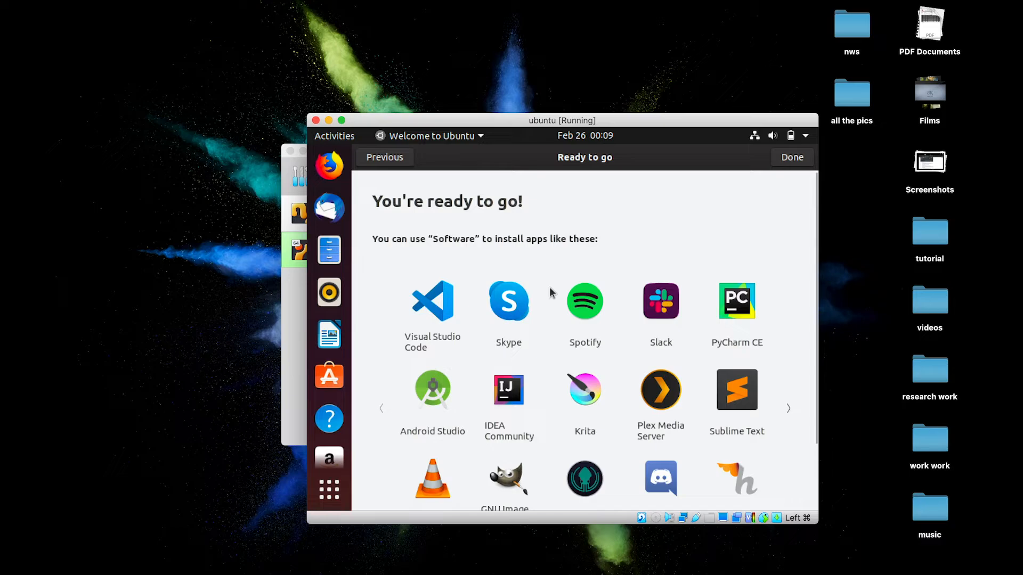
Browse the suggested apps pages and finish the welcome wizard with Done
{"action": "scroll", "coordinate": [548, 286], "scroll_direction": "down", "scroll_amount": 3}
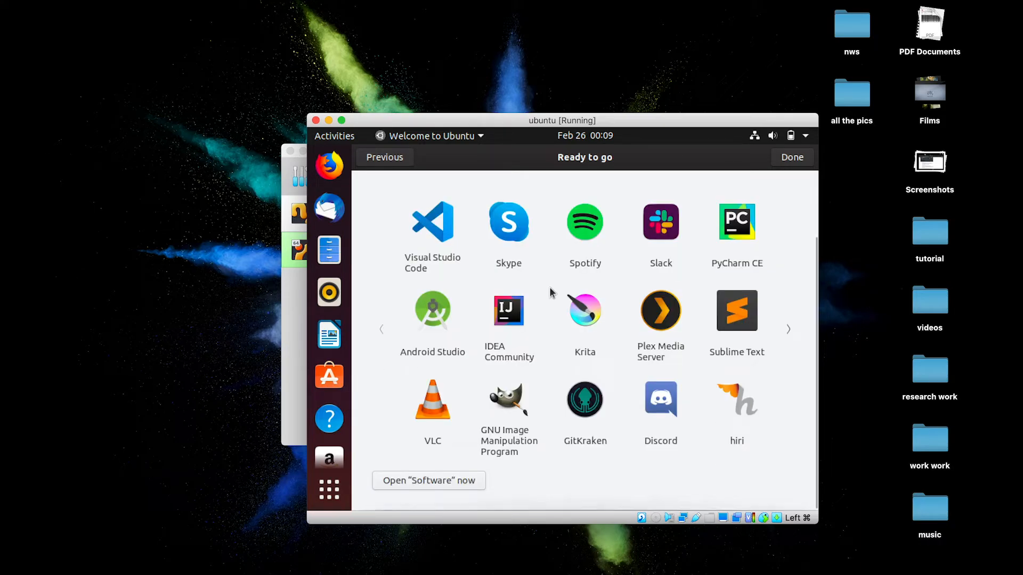
{"action": "scroll", "coordinate": [551, 292], "scroll_direction": "up", "scroll_amount": 2}
{"action": "scroll", "coordinate": [549, 286], "scroll_direction": "up", "scroll_amount": 3}
{"action": "scroll", "coordinate": [549, 287], "scroll_direction": "down", "scroll_amount": 5}
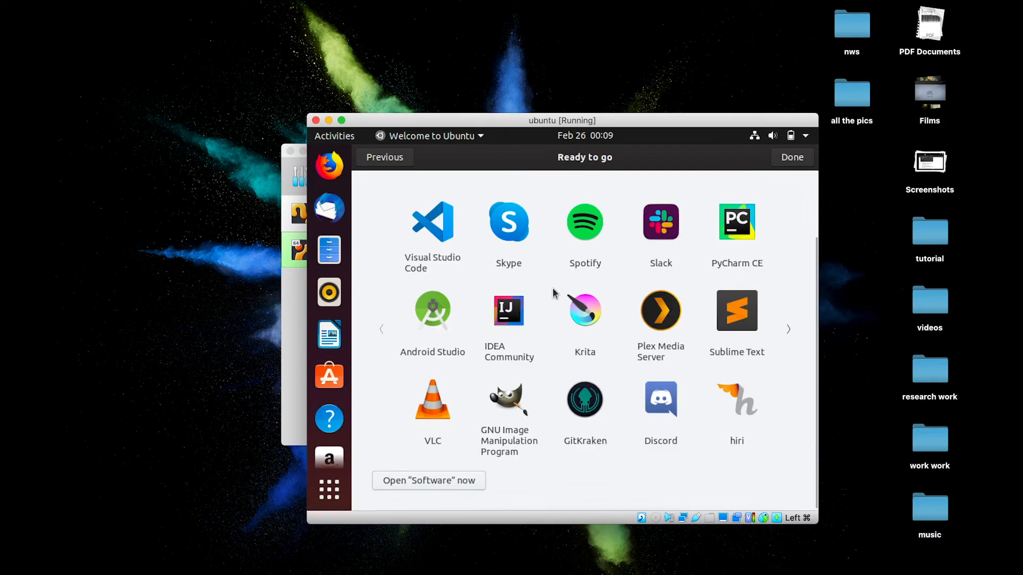
{"action": "left_click", "coordinate": [788, 330]}
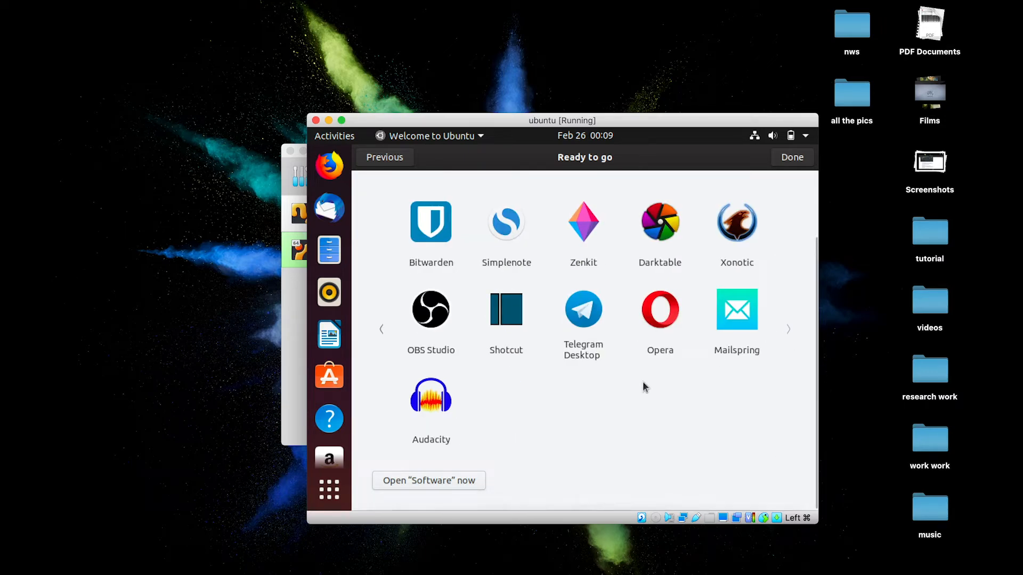
{"action": "left_click", "coordinate": [380, 334]}
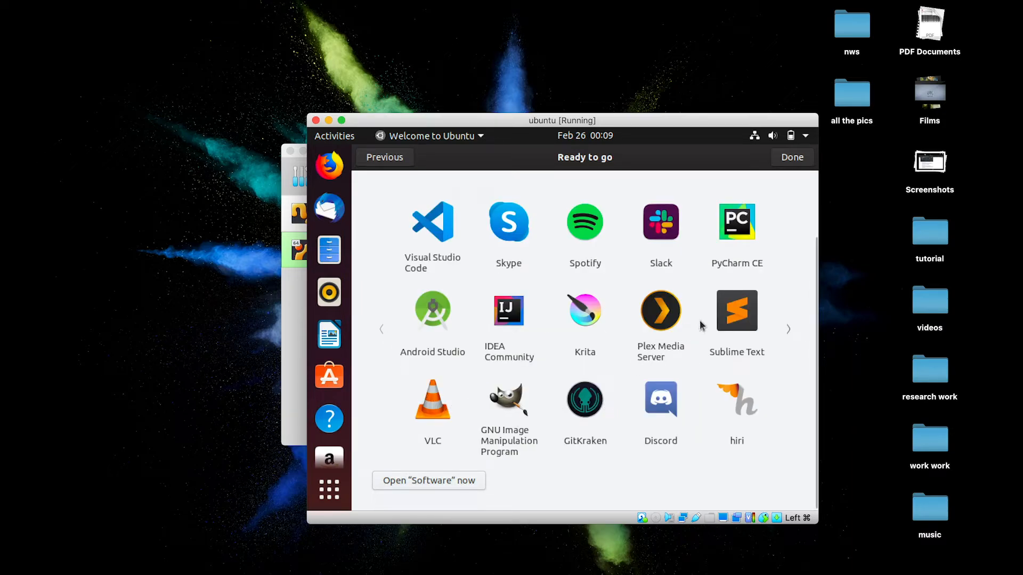
{"action": "left_click", "coordinate": [794, 157]}
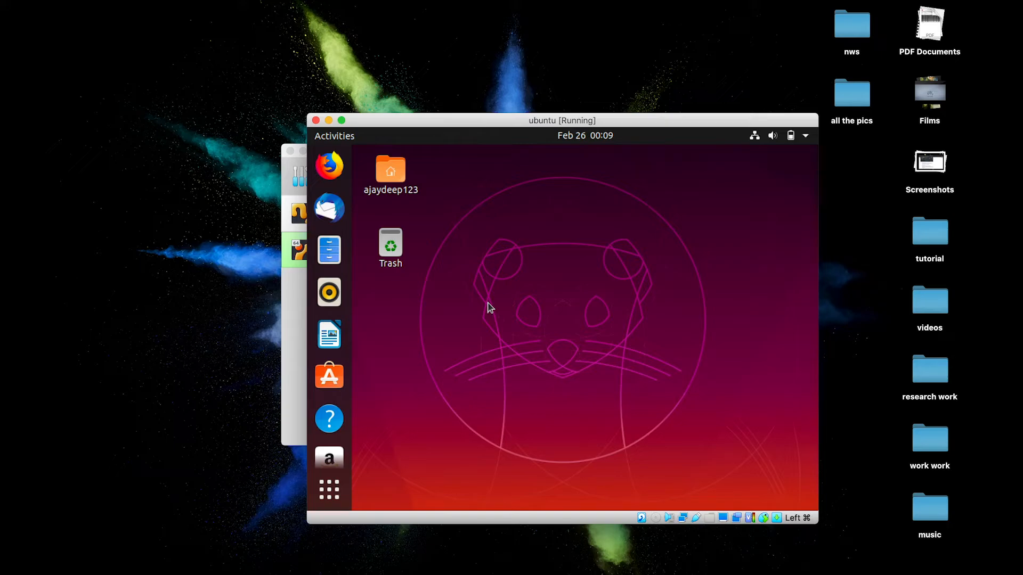
Dismiss the full-screen confirmation to stay windowed, close Software Updater, and open the VirtualBox menu
{"action": "left_click", "coordinate": [342, 120]}
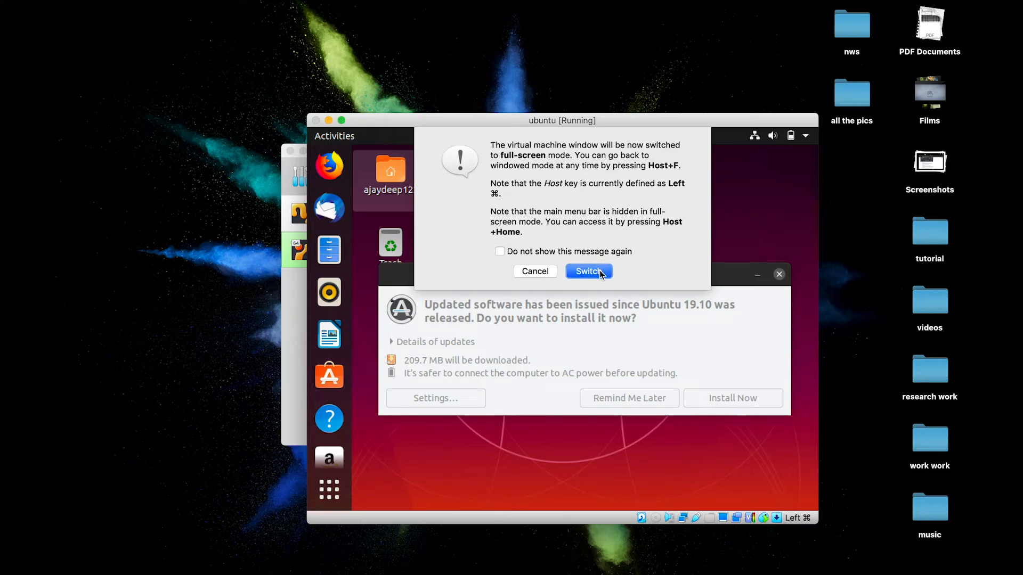
{"action": "left_click", "coordinate": [542, 272]}
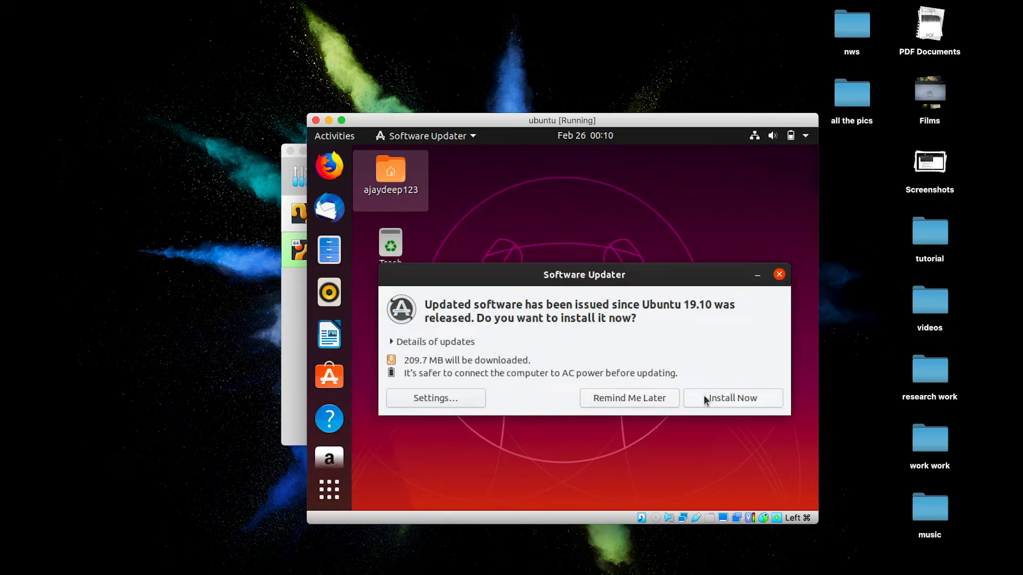
{"action": "left_click", "coordinate": [779, 275]}
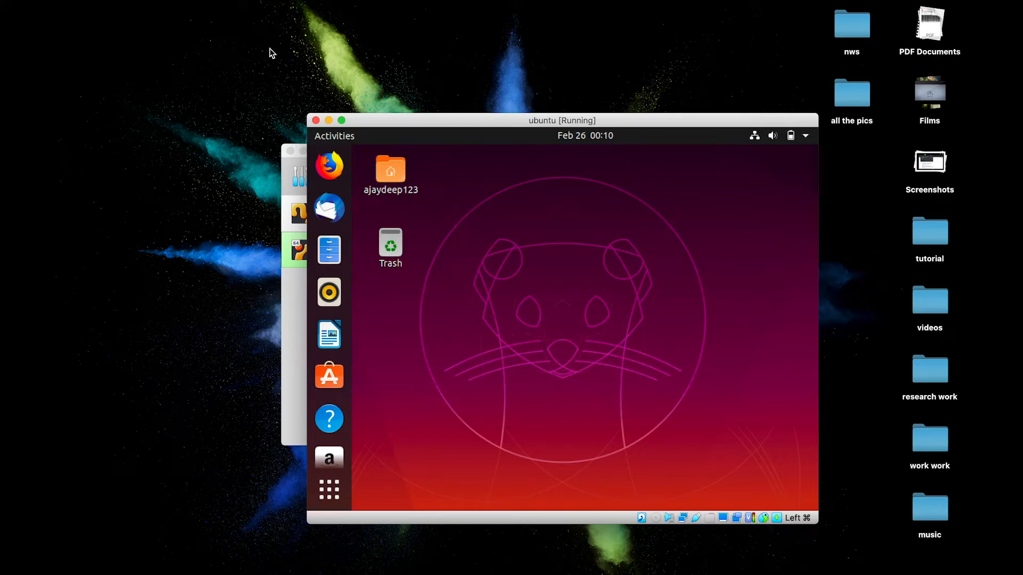
{"action": "left_click", "coordinate": [144, 8]}
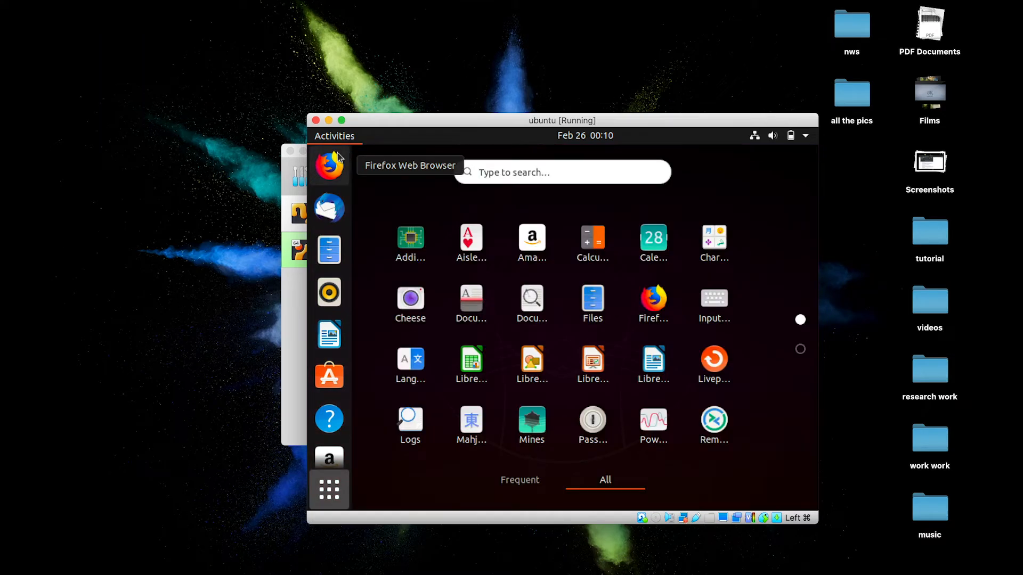
Insert the Guest Additions CD image via the Devices menu and run its autorun software
{"action": "left_click", "coordinate": [172, 7]}
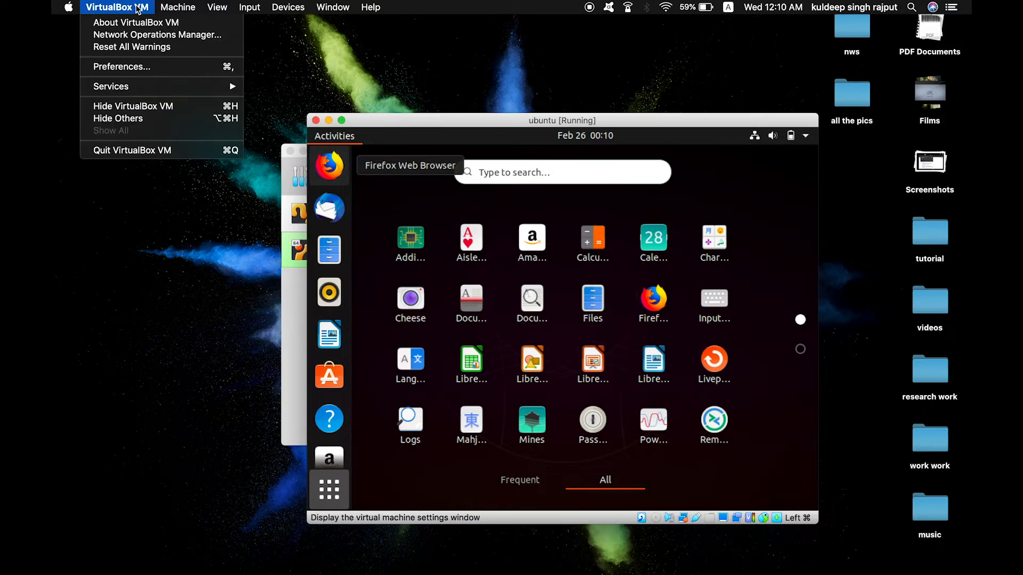
{"action": "mouse_move", "coordinate": [232, 5]}
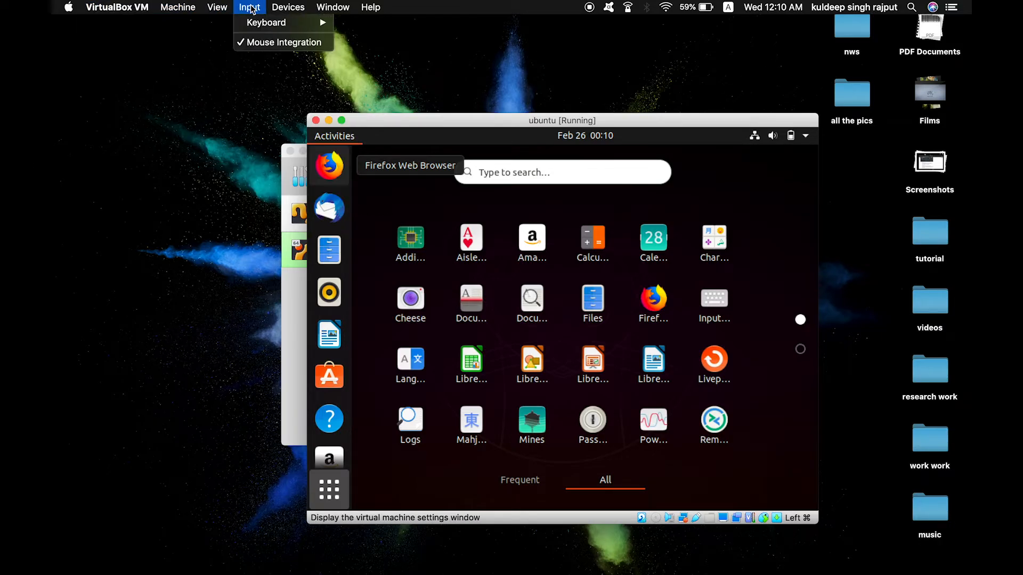
{"action": "mouse_move", "coordinate": [287, 7]}
{"action": "left_click", "coordinate": [331, 123]}
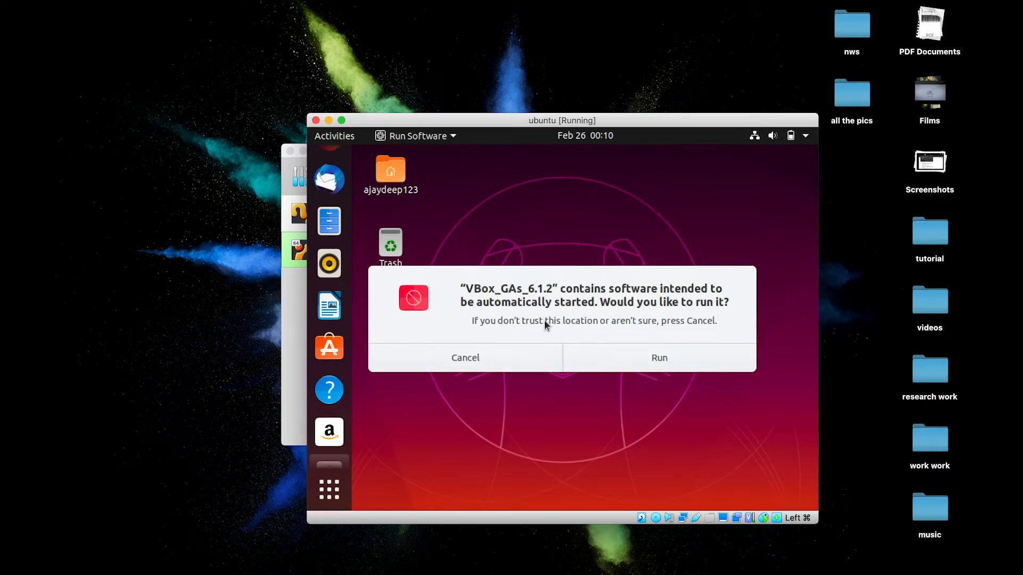
{"action": "left_click", "coordinate": [653, 358]}
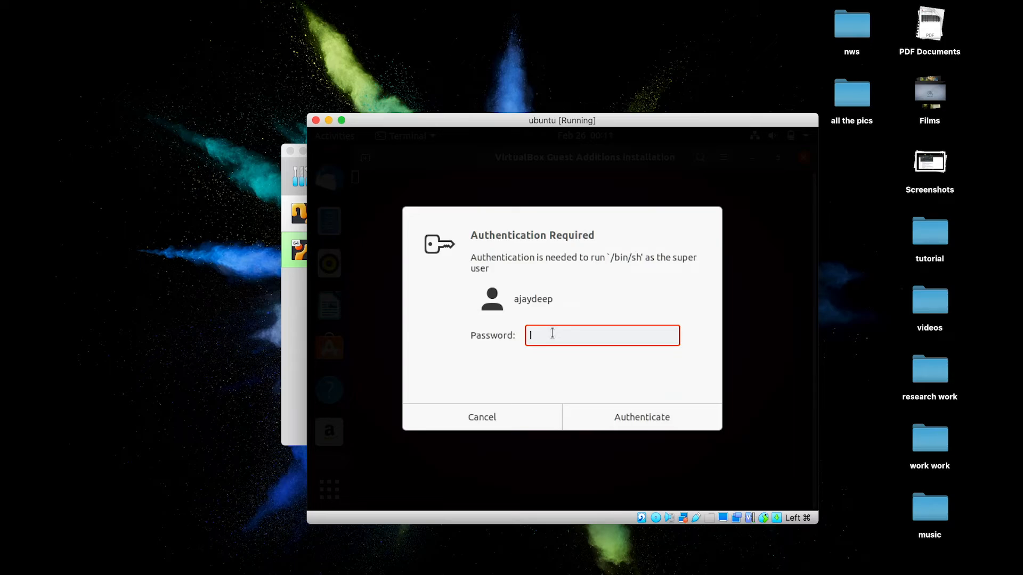
Authorize the Guest Additions 6.1.2 installer with the account password, then close its terminal when finished
{"action": "type", "text": "********"}
{"action": "key", "text": "Return"}
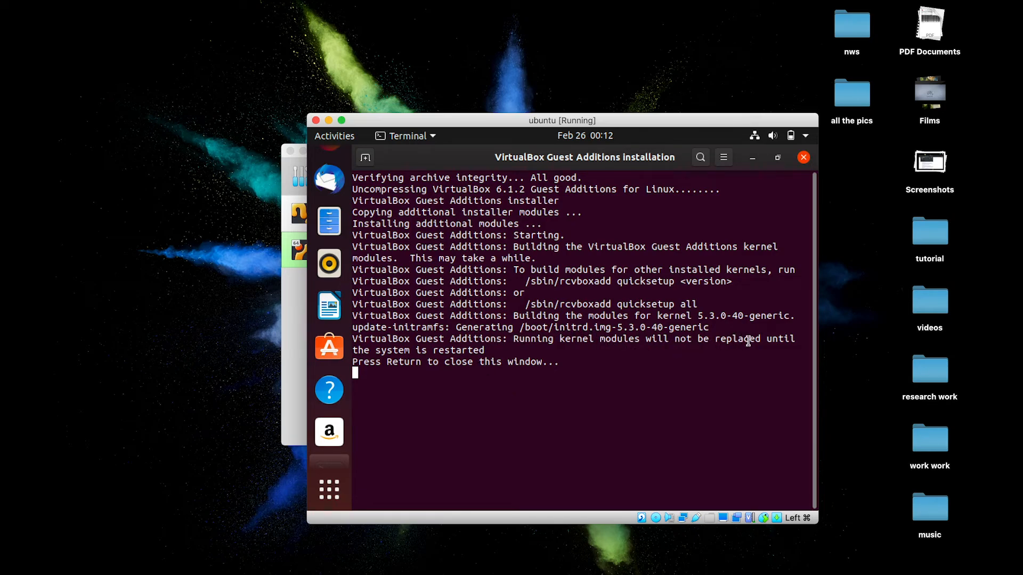
{"action": "key", "text": "Return"}
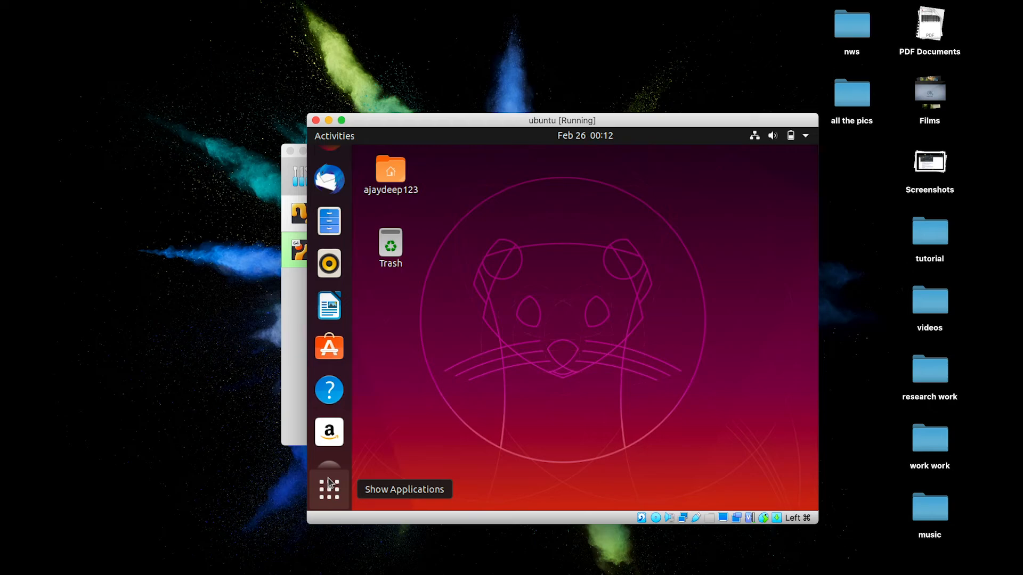
Launch Software Updater from the Show Applications grid to find the 209.7 MB of updates
{"action": "left_click", "coordinate": [374, 189]}
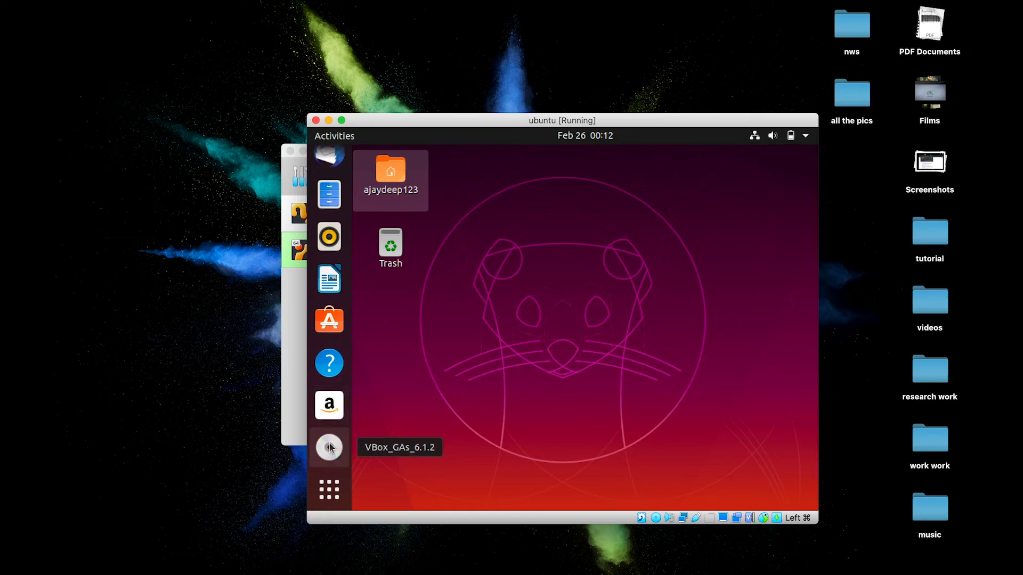
{"action": "left_click", "coordinate": [323, 490]}
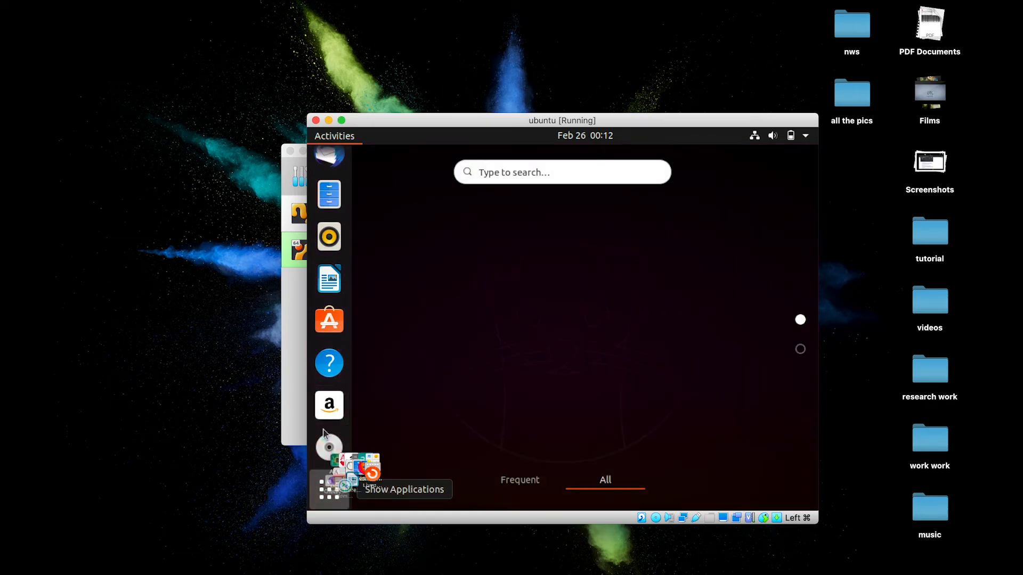
{"action": "scroll", "coordinate": [599, 432], "scroll_direction": "down", "scroll_amount": 1}
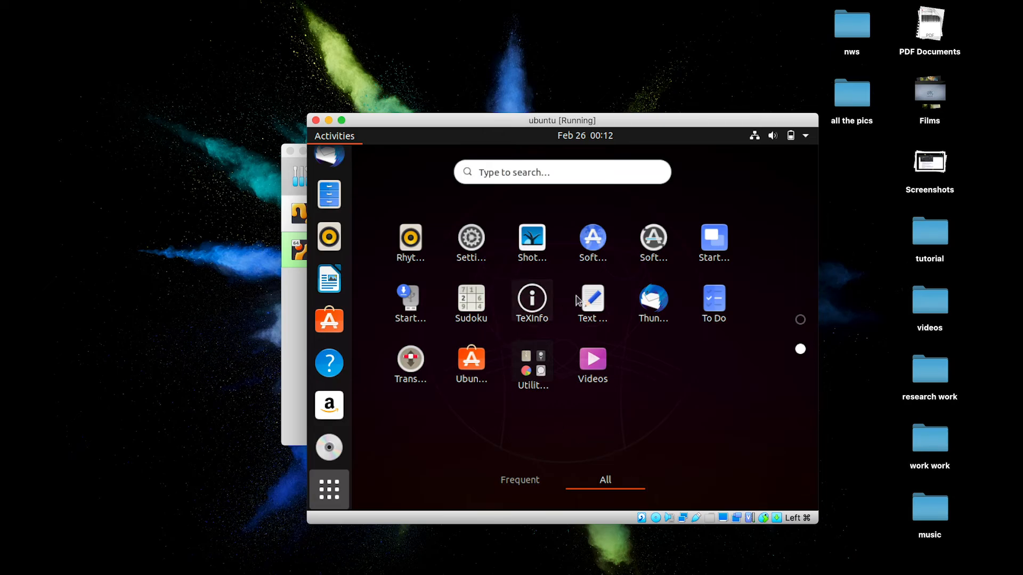
{"action": "left_click", "coordinate": [658, 240]}
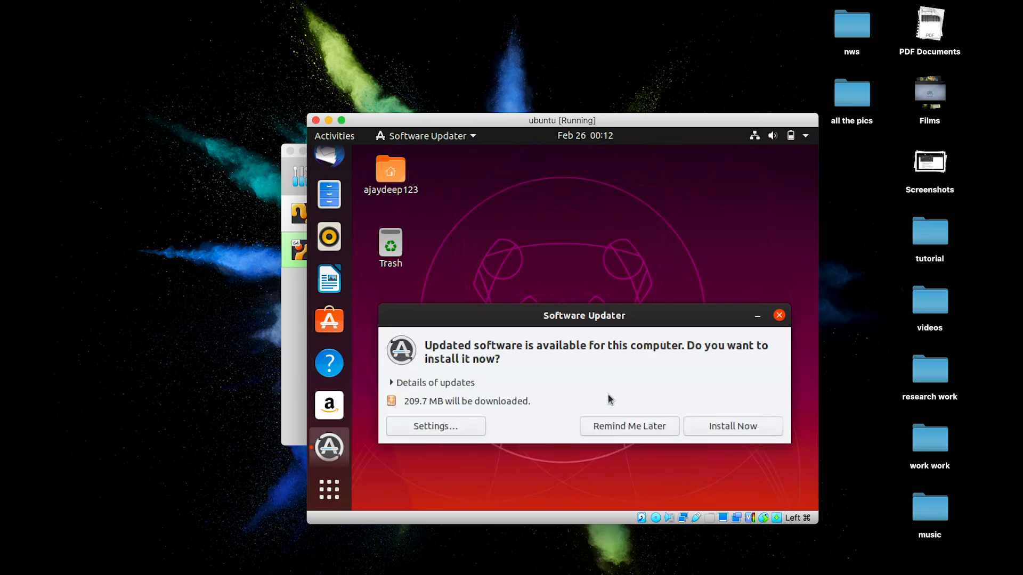
Start installing the Ubuntu updates, then bring the ubuntu VM window to the front full screen
{"action": "left_click", "coordinate": [718, 440]}
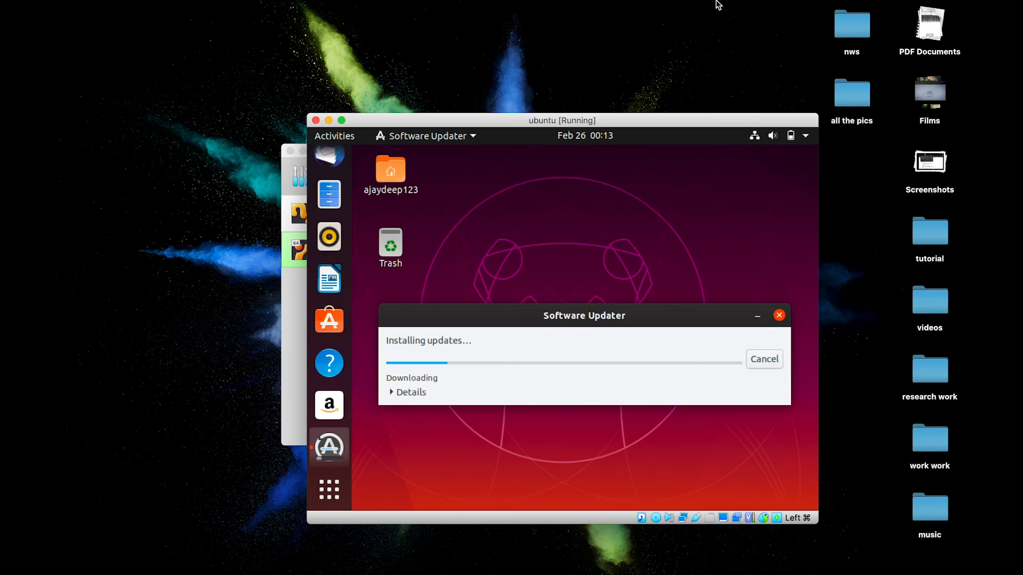
{"action": "mouse_move", "coordinate": [724, 2]}
{"action": "mouse_move", "coordinate": [551, 574]}
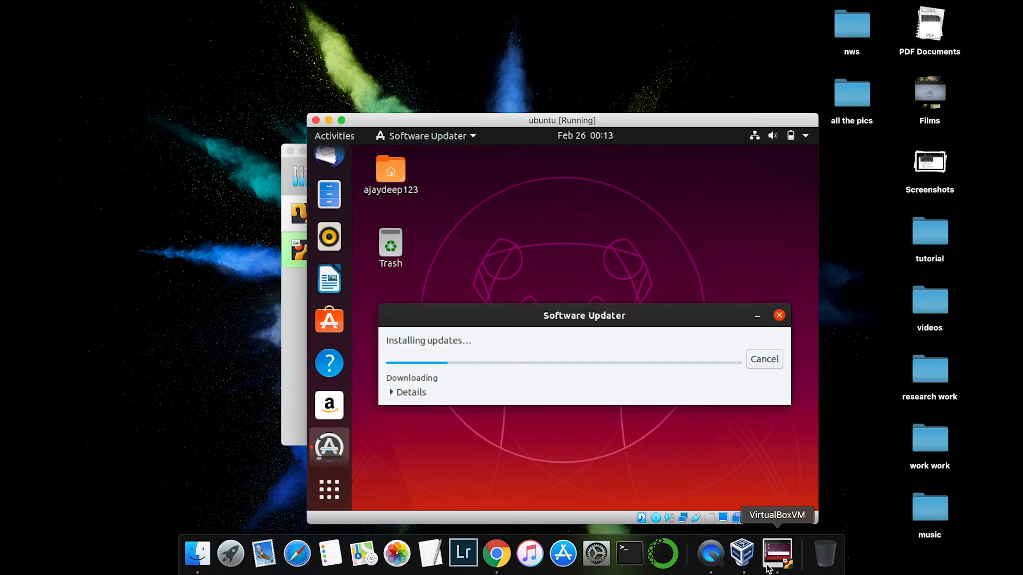
{"action": "left_click", "coordinate": [713, 559]}
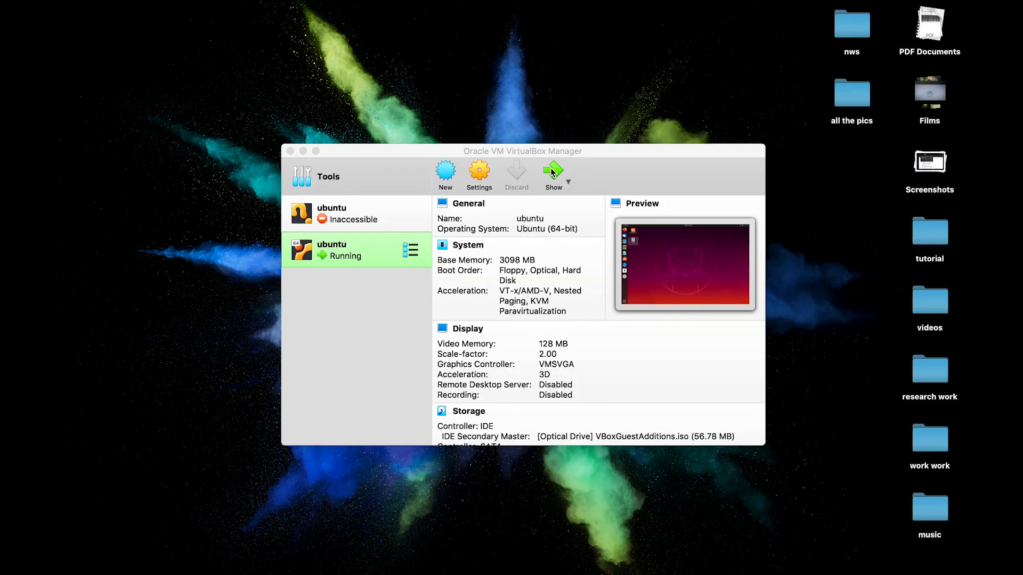
{"action": "left_click", "coordinate": [552, 171]}
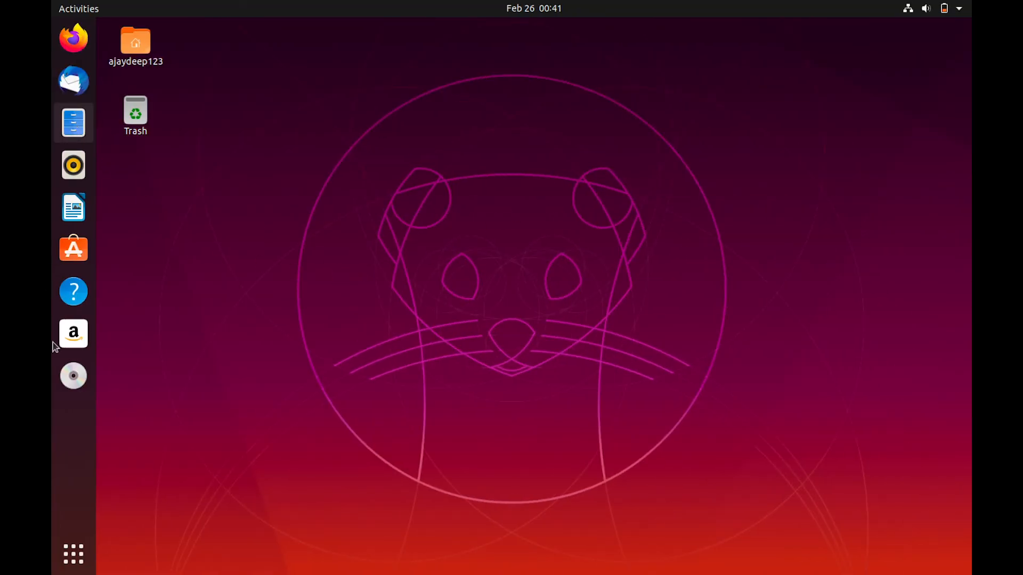
{"action": "left_click", "coordinate": [73, 556]}
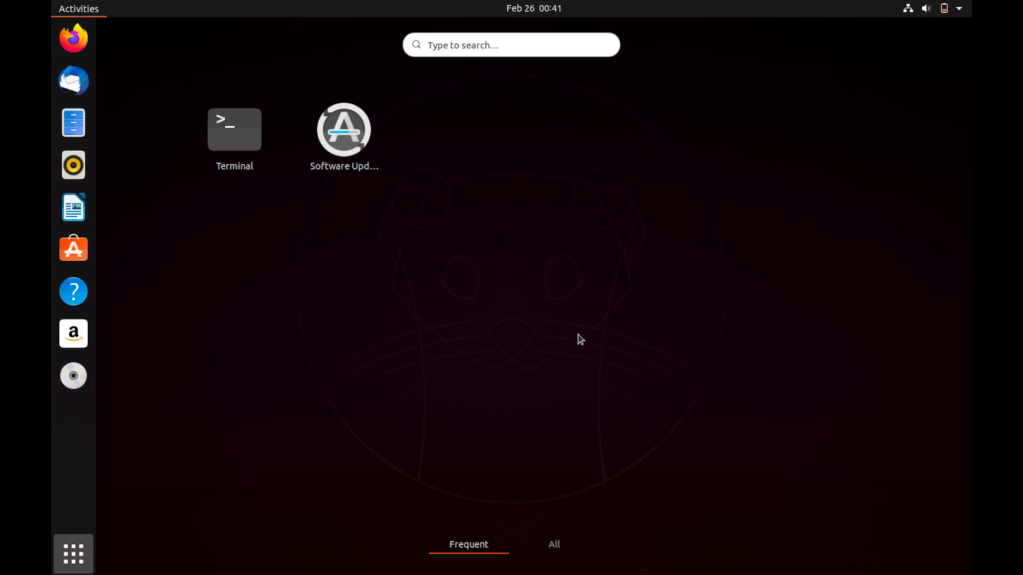
{"action": "left_click", "coordinate": [238, 126]}
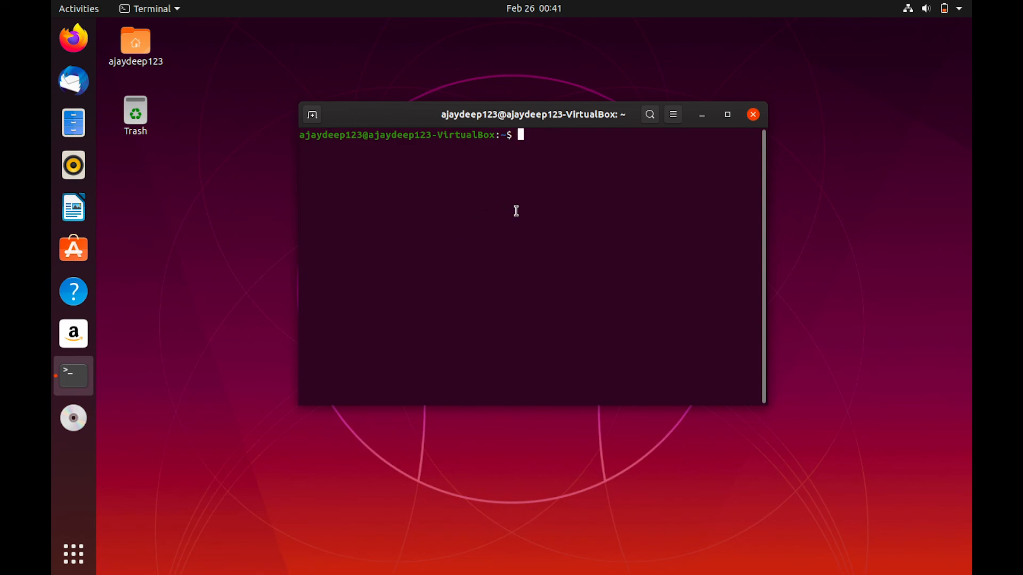
{"action": "type", "text": "pip3 install -U scikit-image"}
{"action": "key", "text": "Up"}
{"action": "key", "text": "Up"}
{"action": "key", "text": "Up"}
{"action": "key", "text": "Up"}
{"action": "key", "text": "Up"}
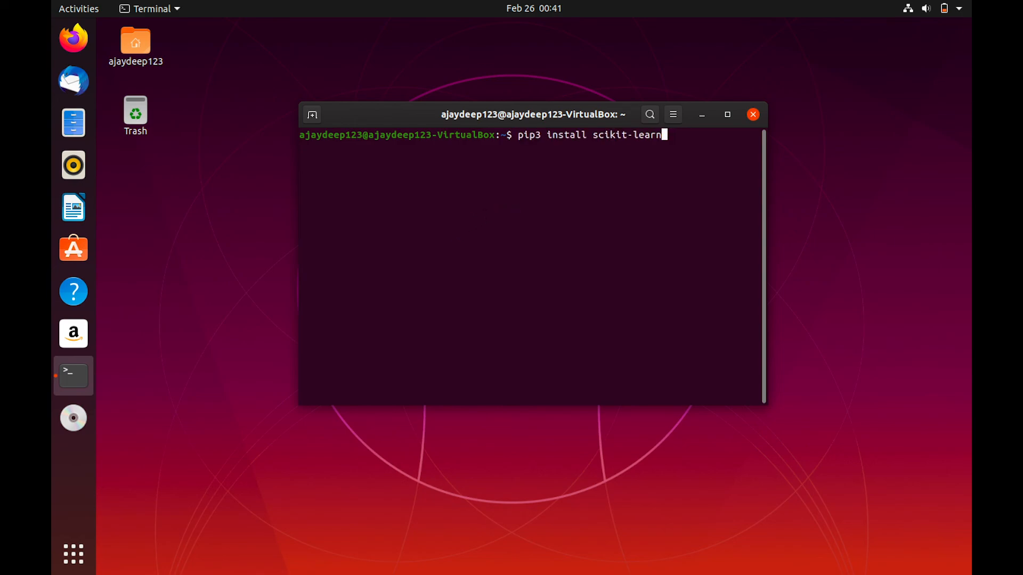
{"action": "key", "text": "Up"}
{"action": "key", "text": "Up"}
{"action": "key", "text": "Up"}
{"action": "key", "text": "Up"}
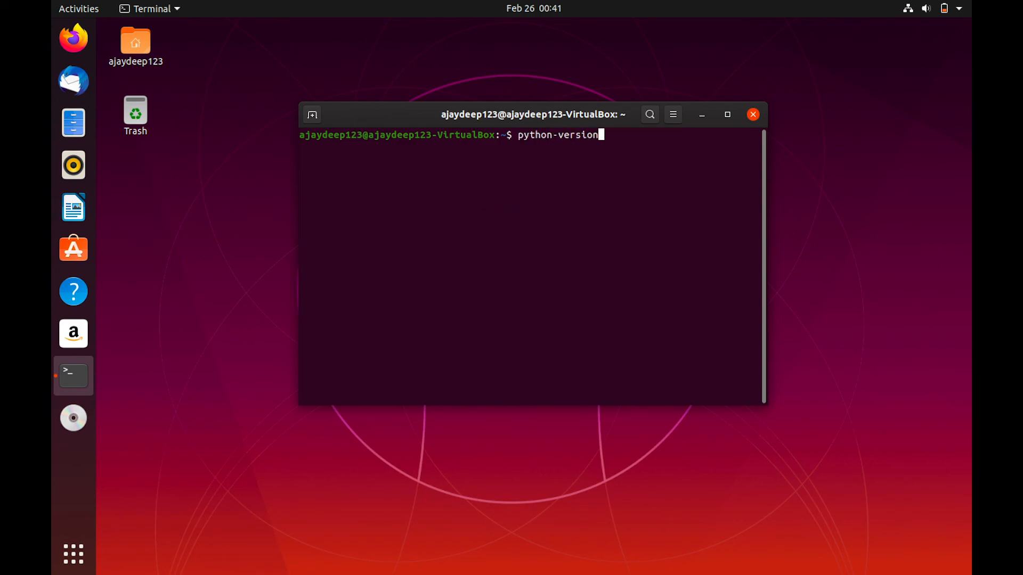
{"action": "key", "text": "Down"}
{"action": "key", "text": "Down"}
{"action": "key", "text": "Down"}
{"action": "key", "text": "Up"}
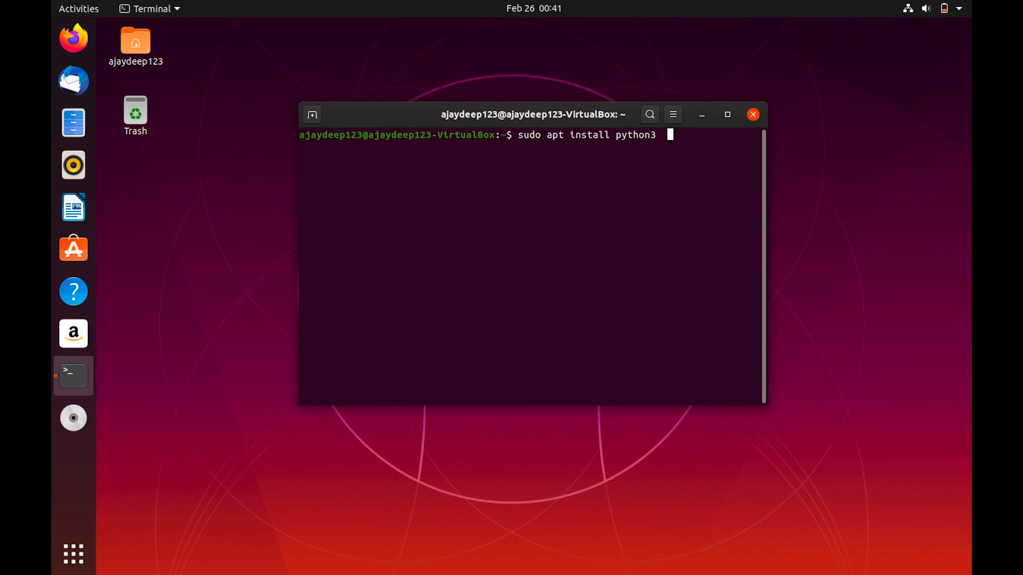
{"action": "key", "text": "Return"}
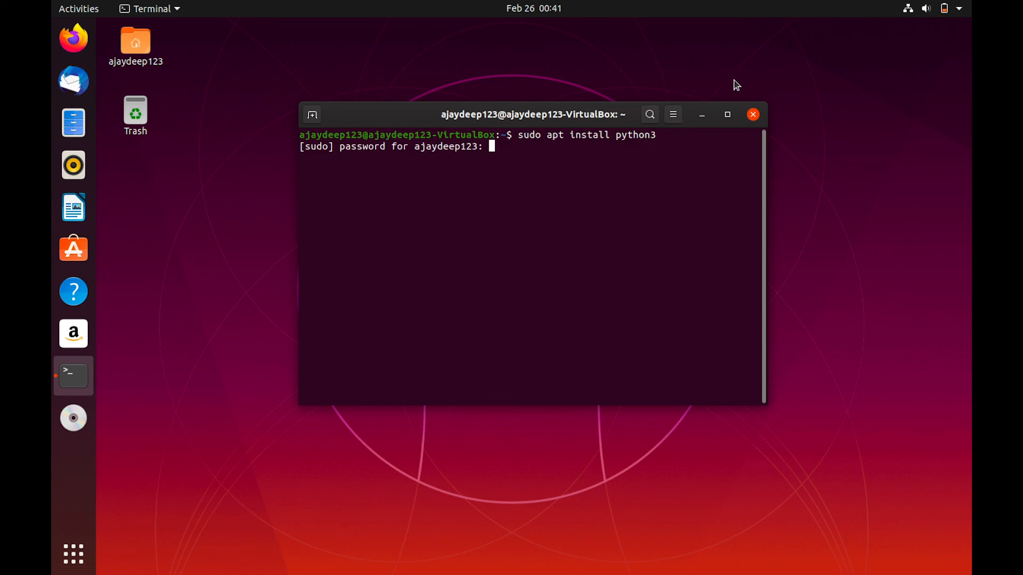
{"action": "left_click", "coordinate": [753, 115]}
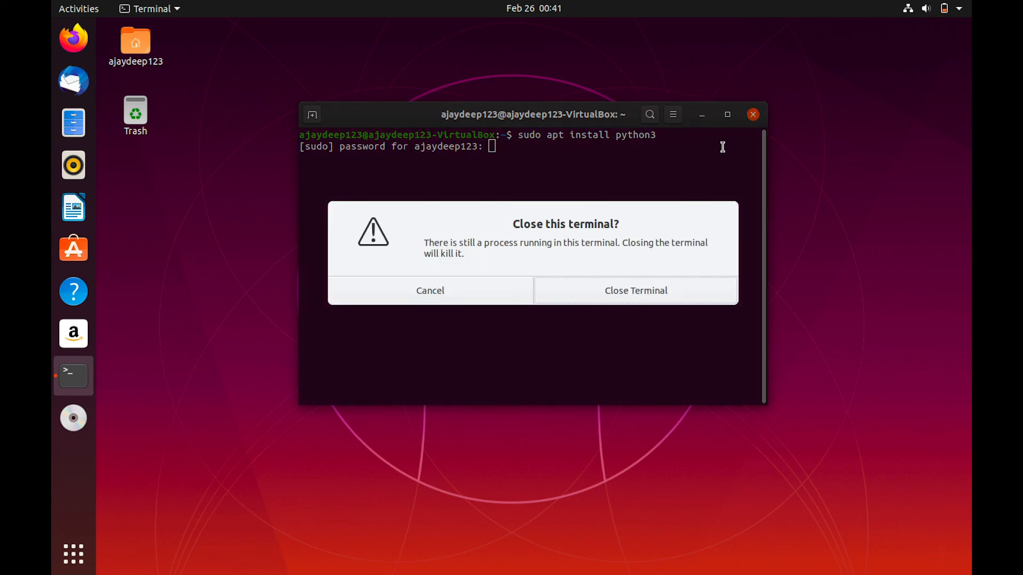
{"action": "left_click", "coordinate": [580, 295]}
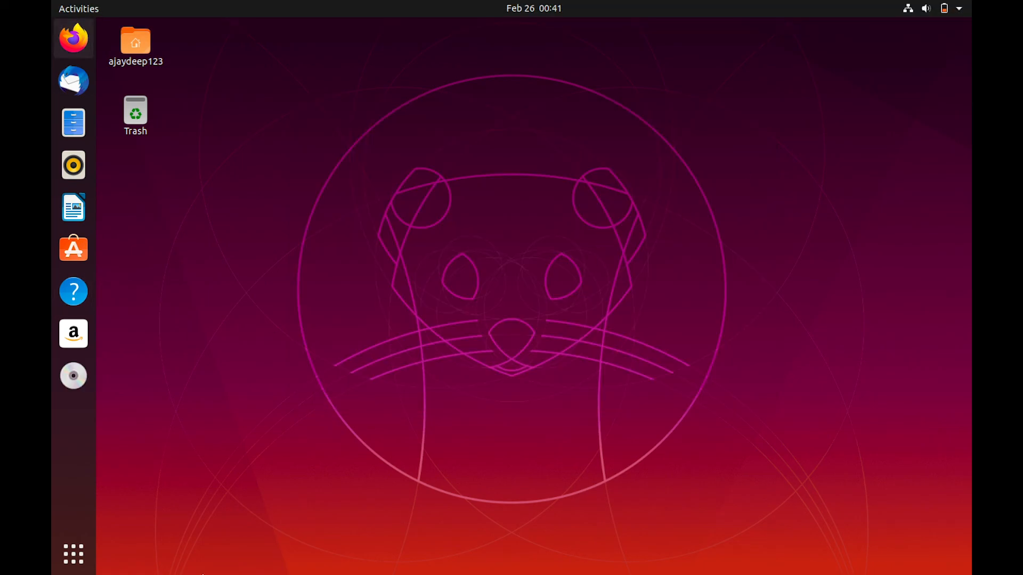
Quit the ubuntu VM from its Dock icon, choosing 'Power off the machine' and confirming with OK
{"action": "mouse_move", "coordinate": [503, 573]}
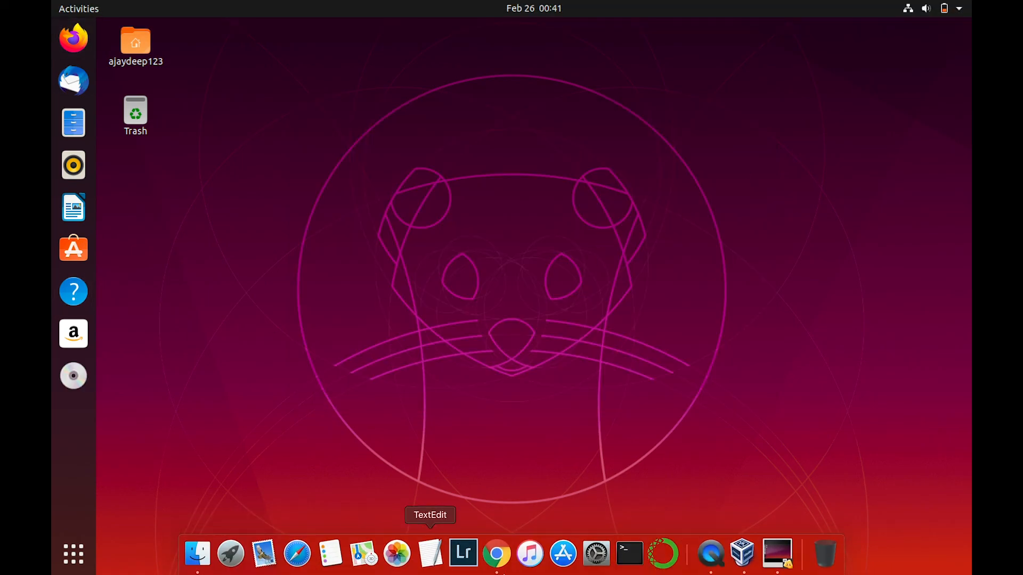
{"action": "right_click", "coordinate": [772, 561]}
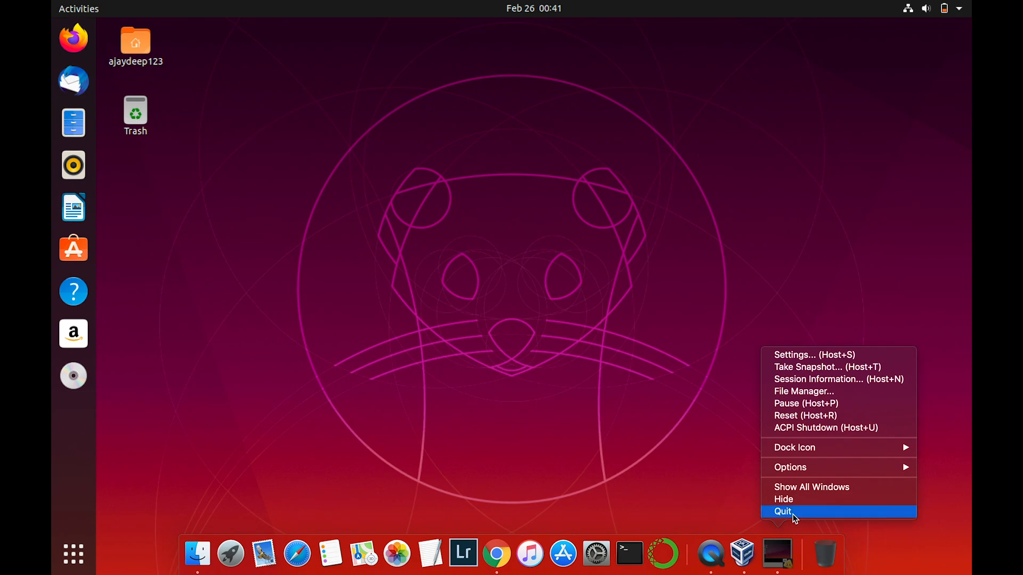
{"action": "left_click", "coordinate": [794, 513]}
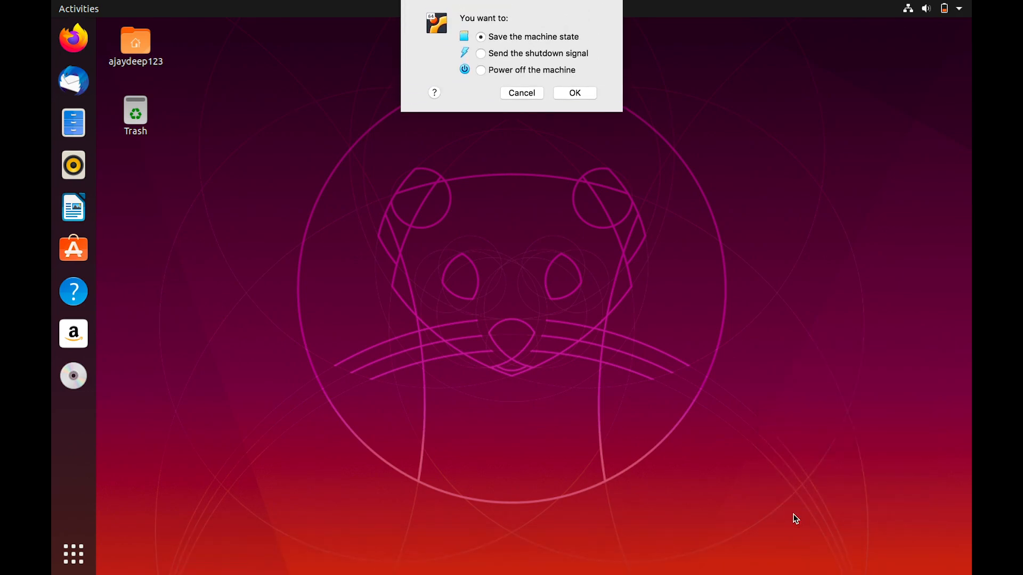
{"action": "left_click", "coordinate": [481, 71]}
{"action": "left_click", "coordinate": [580, 94]}
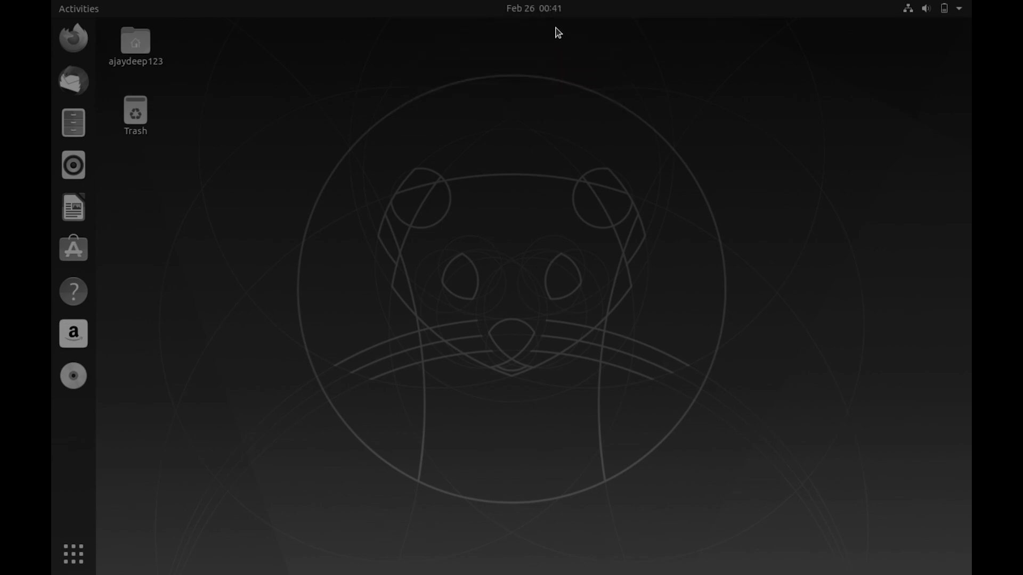